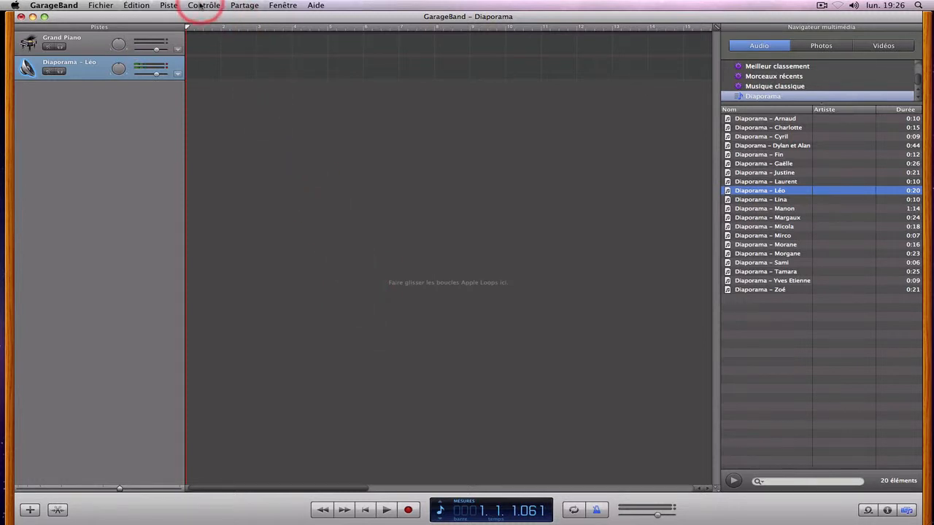
Turn off the metronome and switch the LCD display from measures to time (Durée).
click(200, 6)
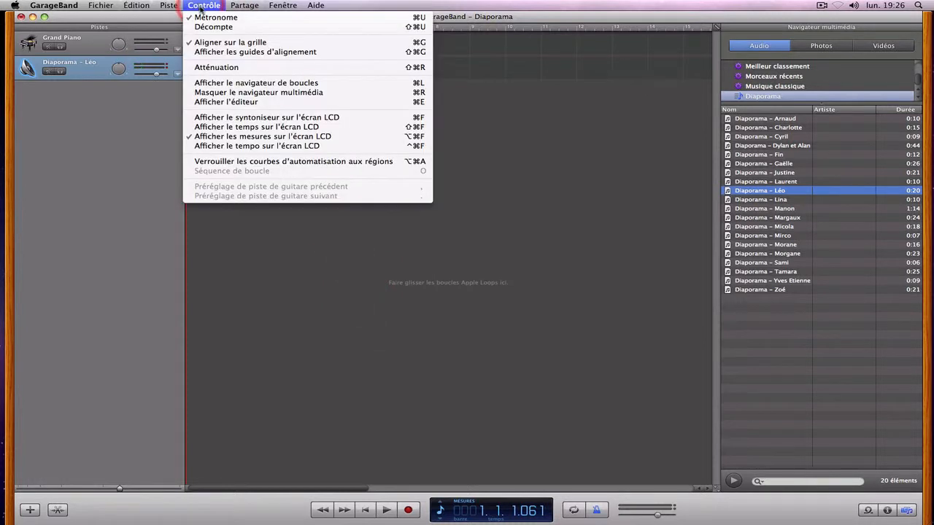
click(207, 18)
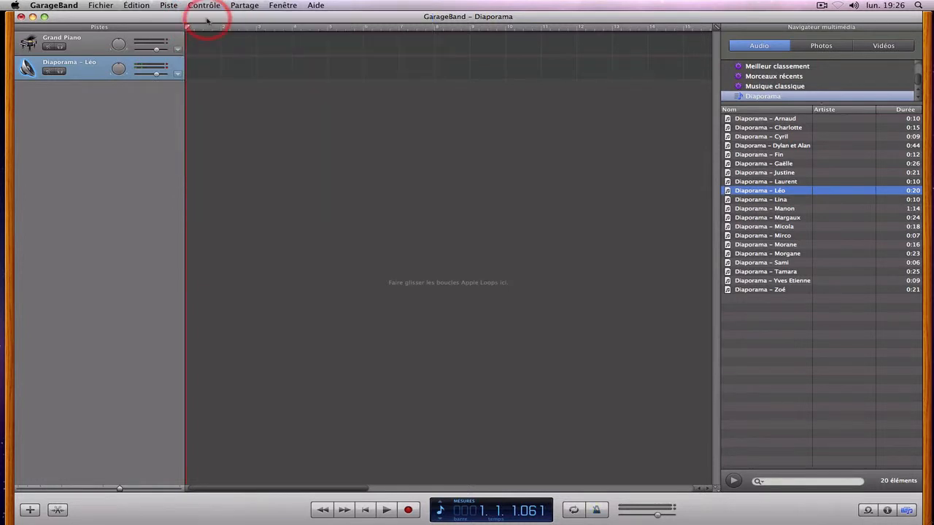
click(205, 6)
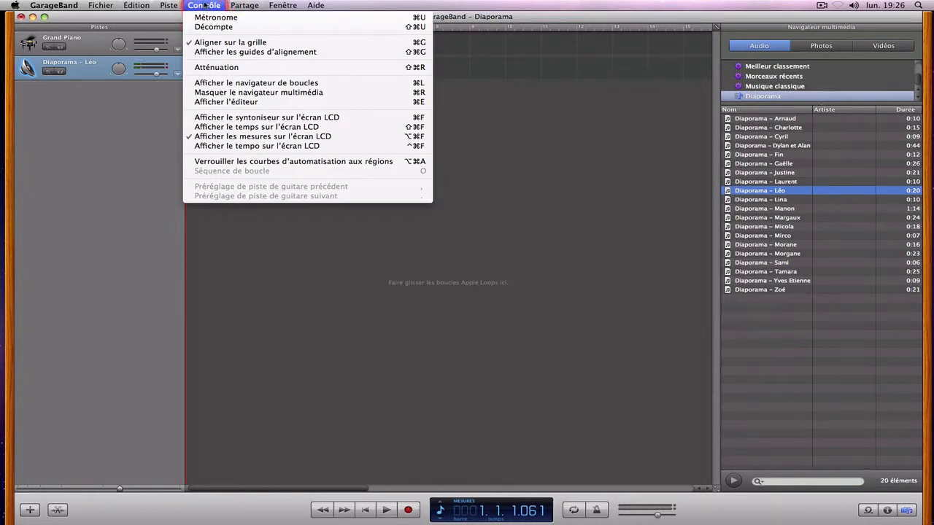
click(205, 7)
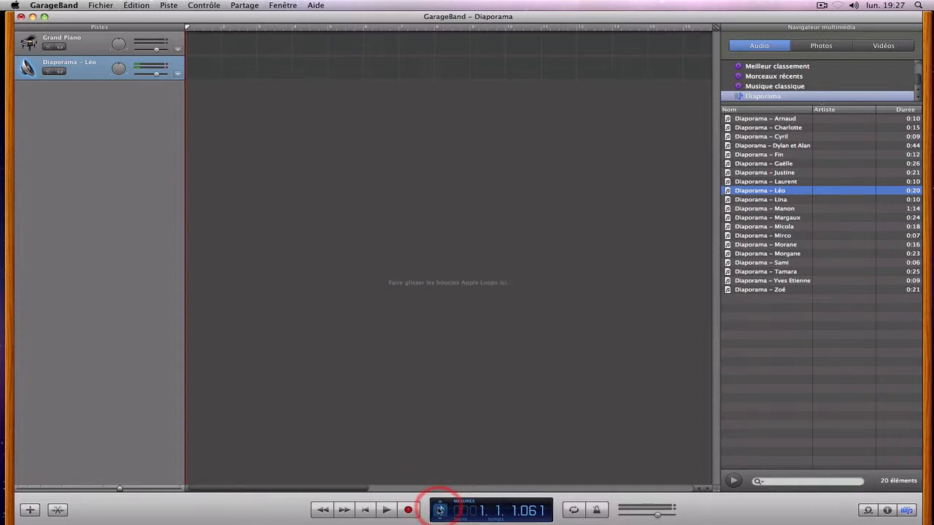
click(440, 511)
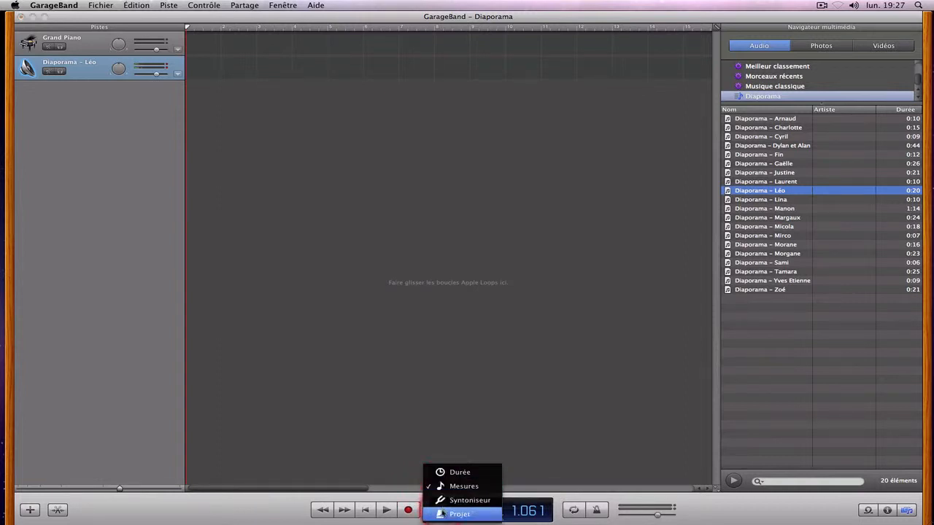
click(440, 473)
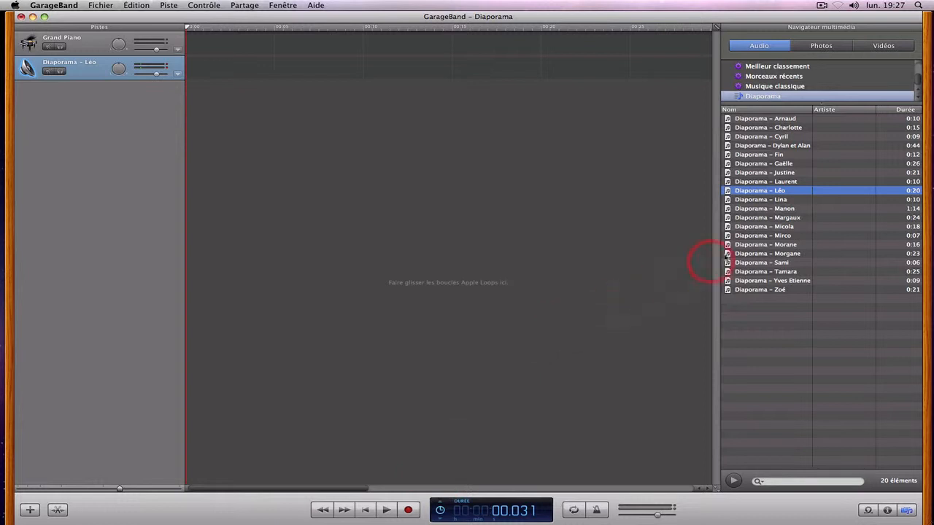
Add the 0:20 Diaporama recording to the second track and align it with the start of the timeline.
click(755, 210)
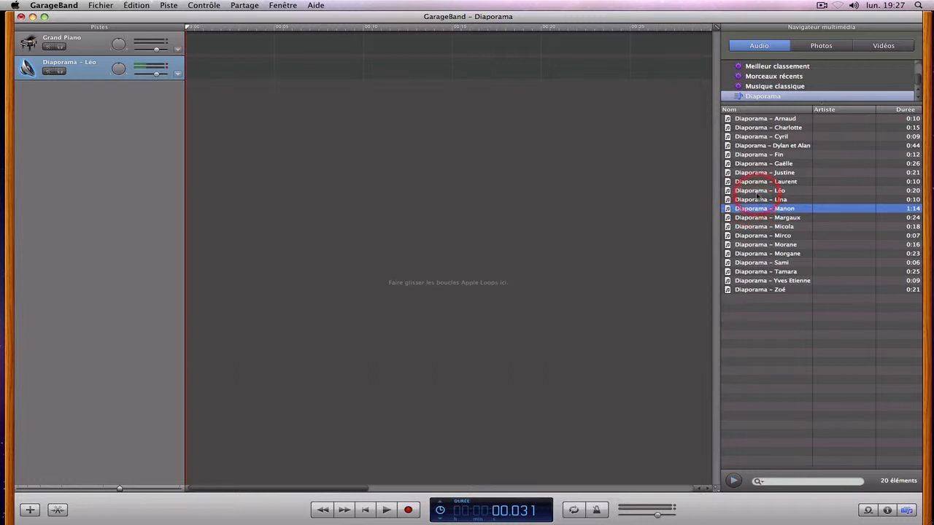
click(759, 191)
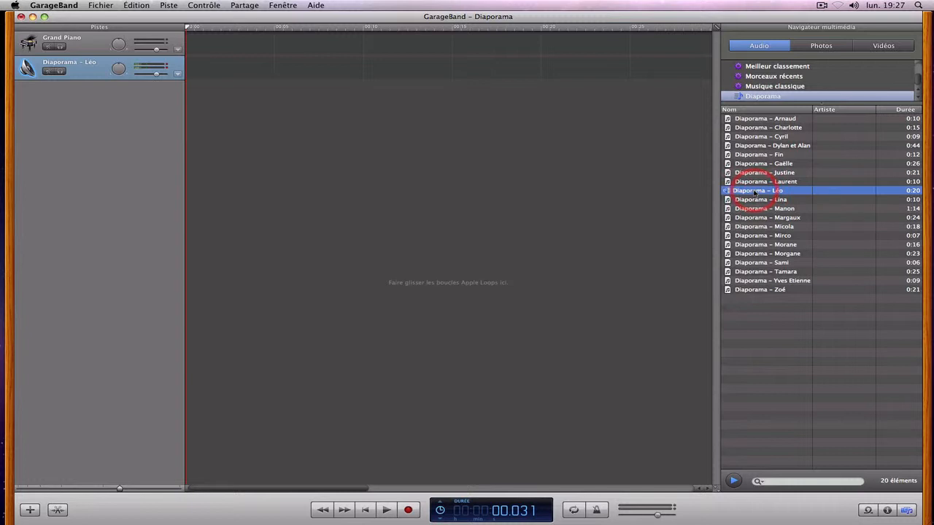
drag(755, 192, 205, 71)
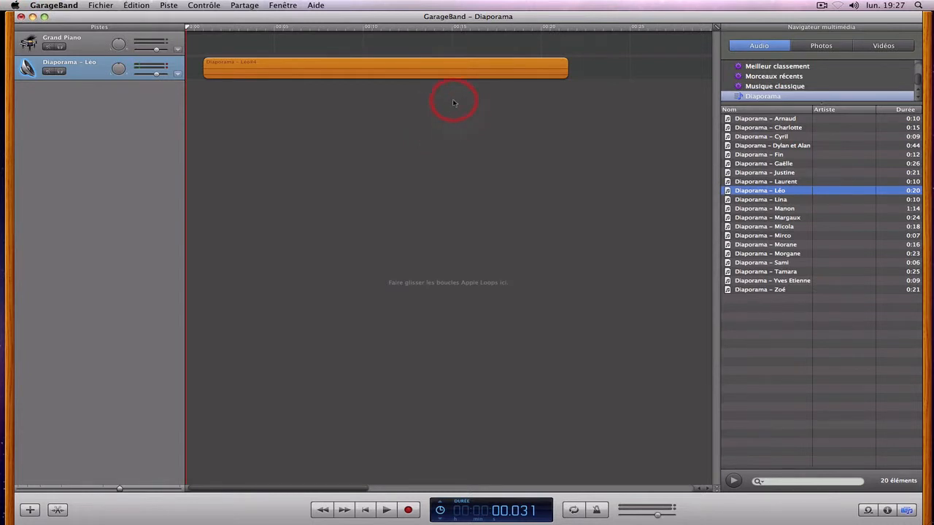
drag(464, 77, 281, 78)
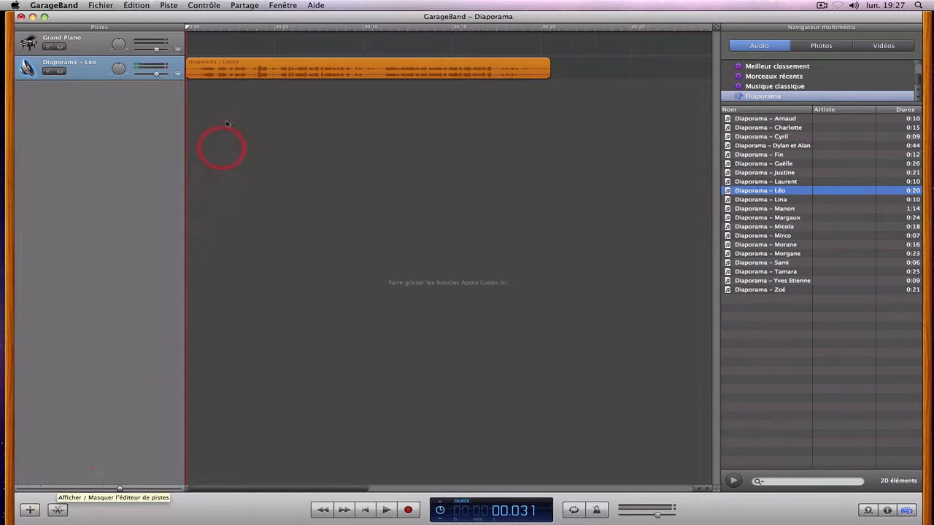
Open the clip's waveform in the audio editor and play it to locate the cut point.
double_click(230, 73)
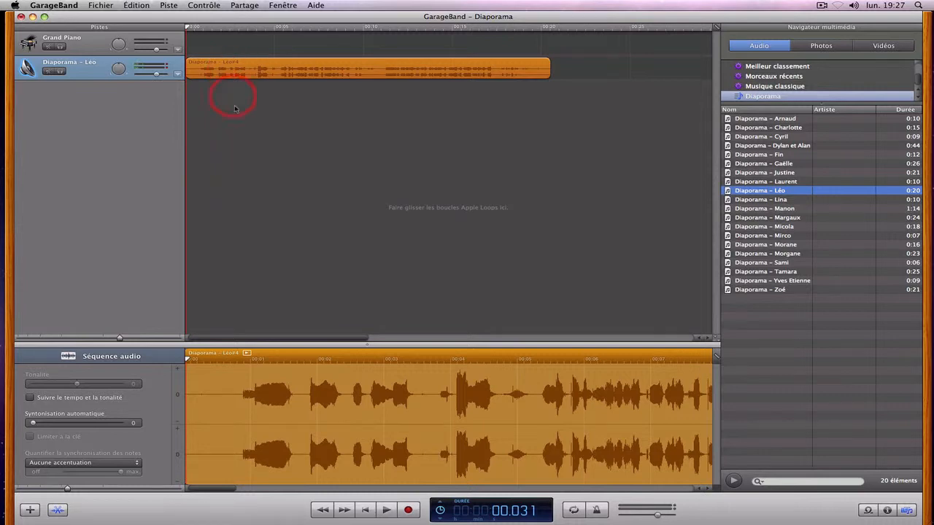
click(386, 510)
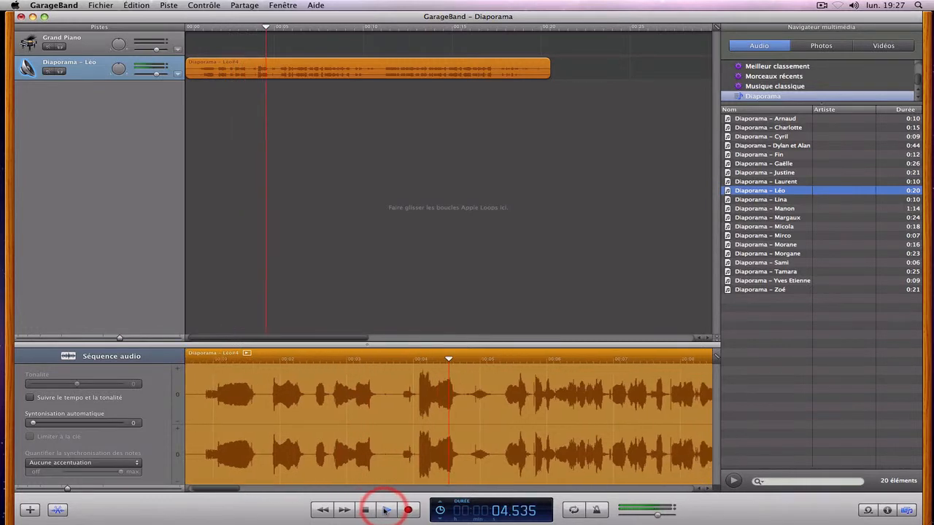
click(386, 510)
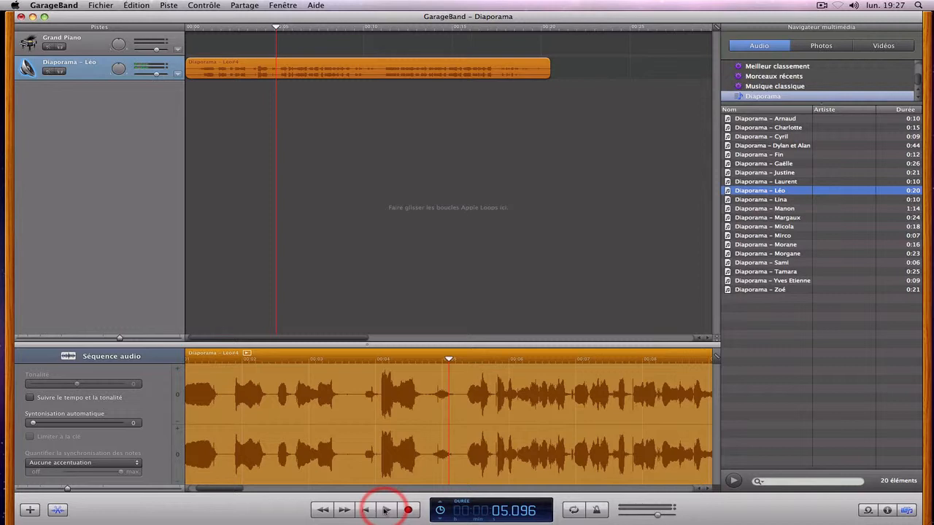
click(384, 510)
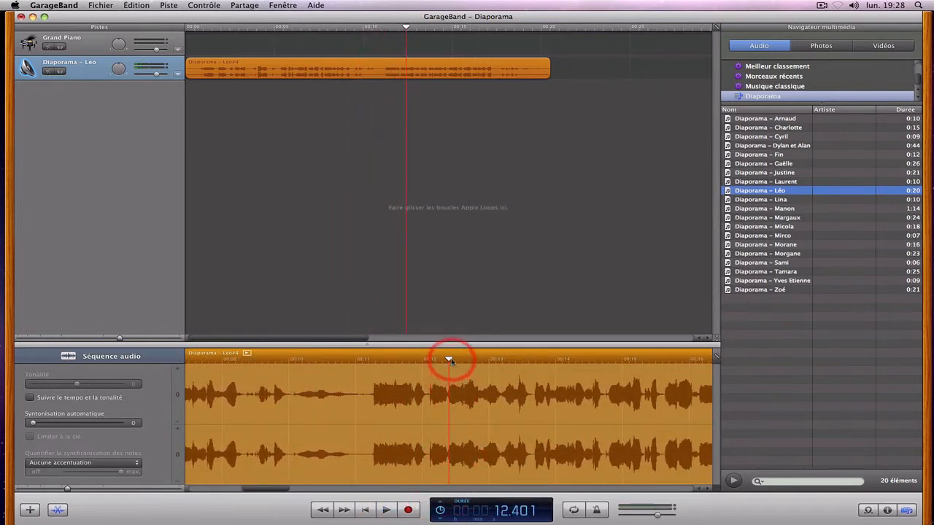
Split the clip at about 11.14 s, in the silence just before the second passage.
drag(448, 360, 366, 365)
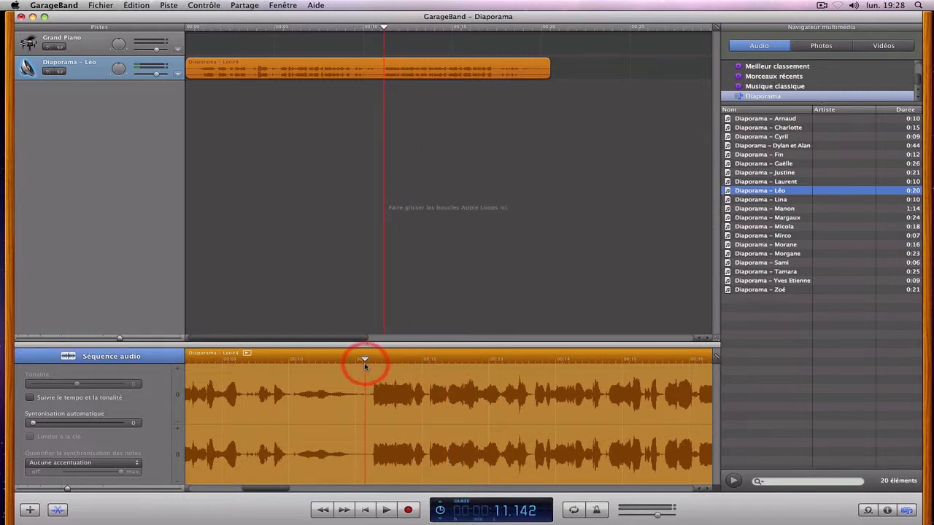
click(270, 76)
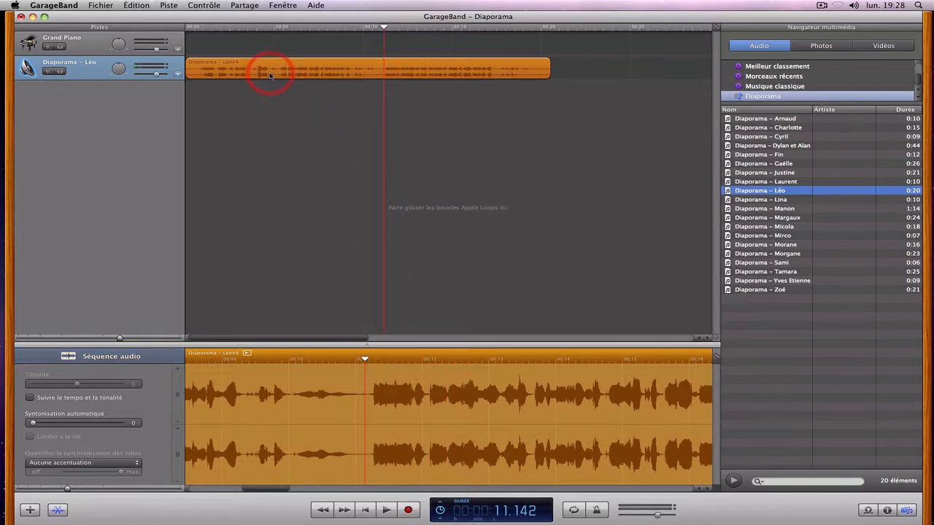
click(135, 5)
click(197, 121)
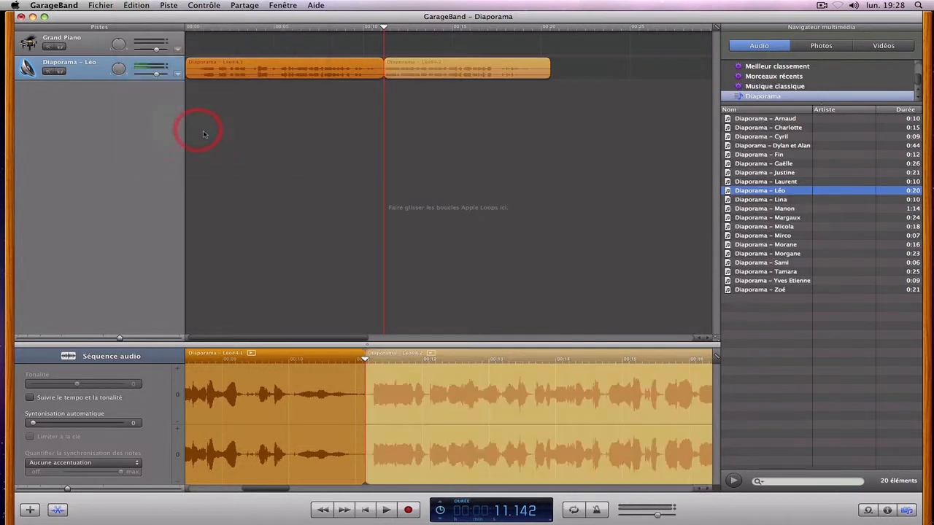
click(233, 134)
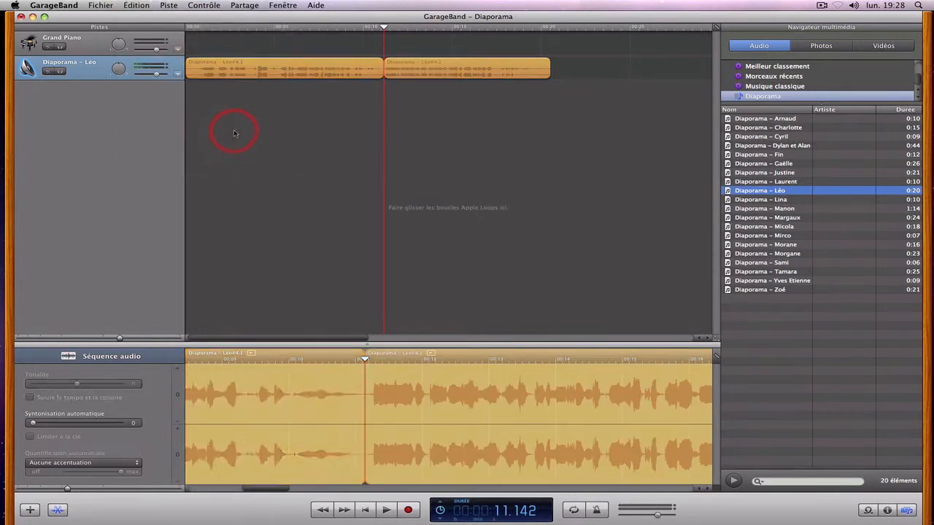
Check that the two parts of the split clip can be selected separately.
click(314, 74)
click(417, 72)
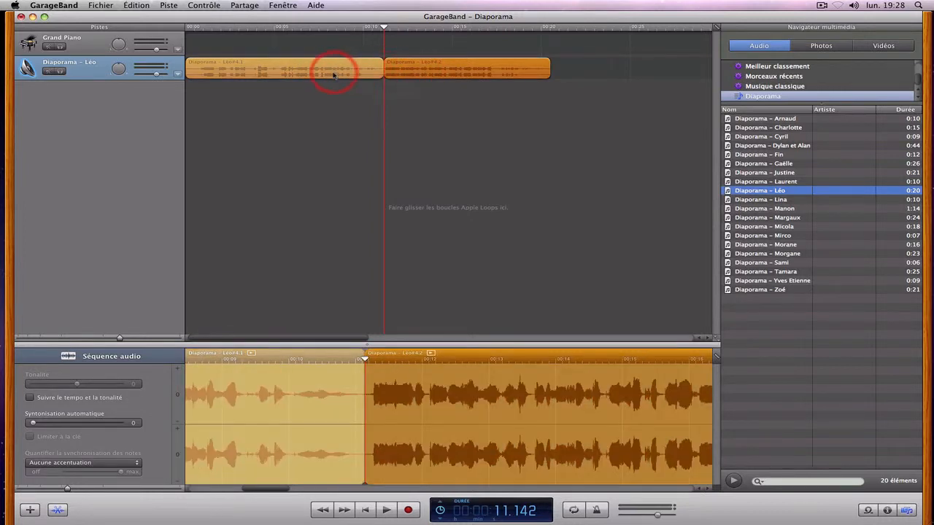
click(333, 74)
click(402, 73)
click(348, 97)
click(318, 80)
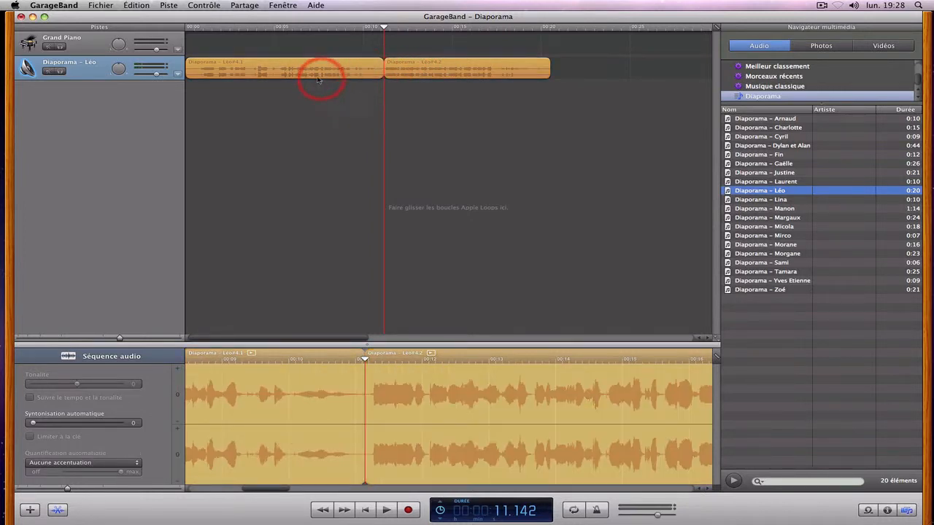
Delete the first part of the split clip and move the remaining part to the start of the timeline.
click(305, 74)
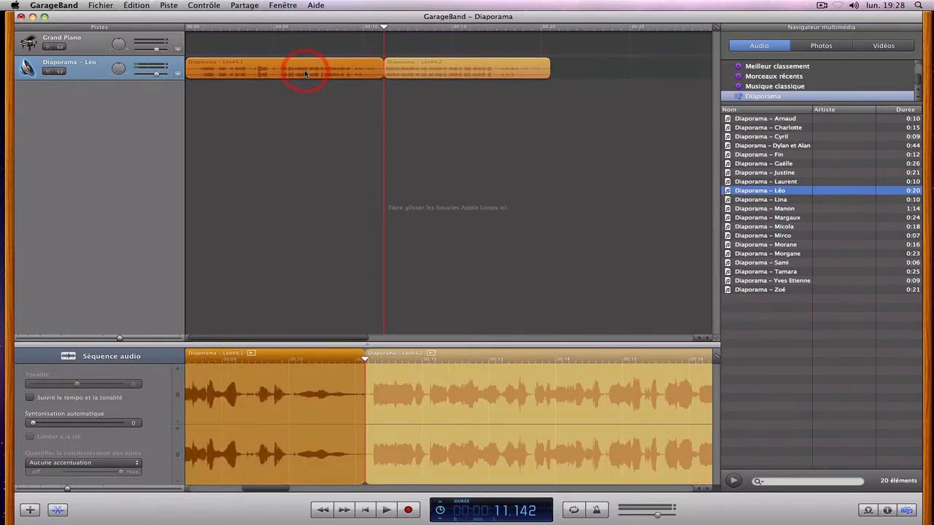
key(Delete)
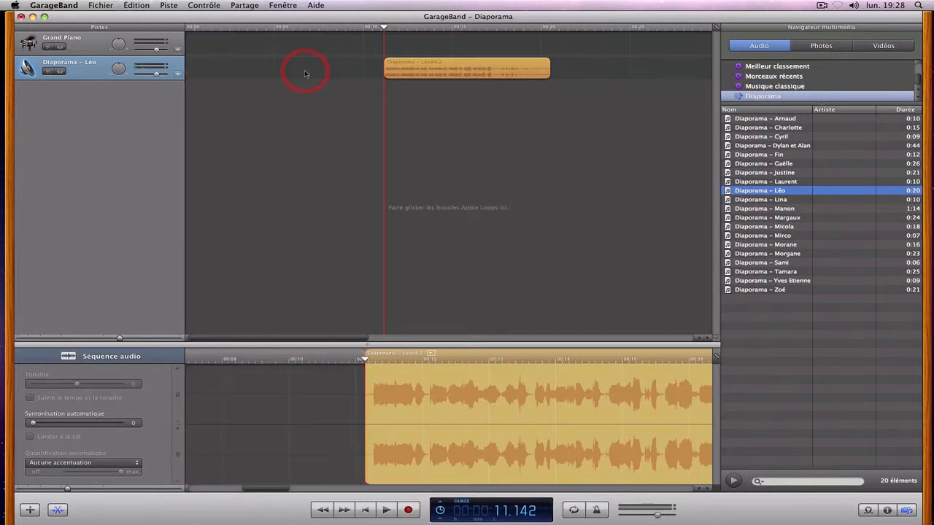
drag(415, 73, 217, 70)
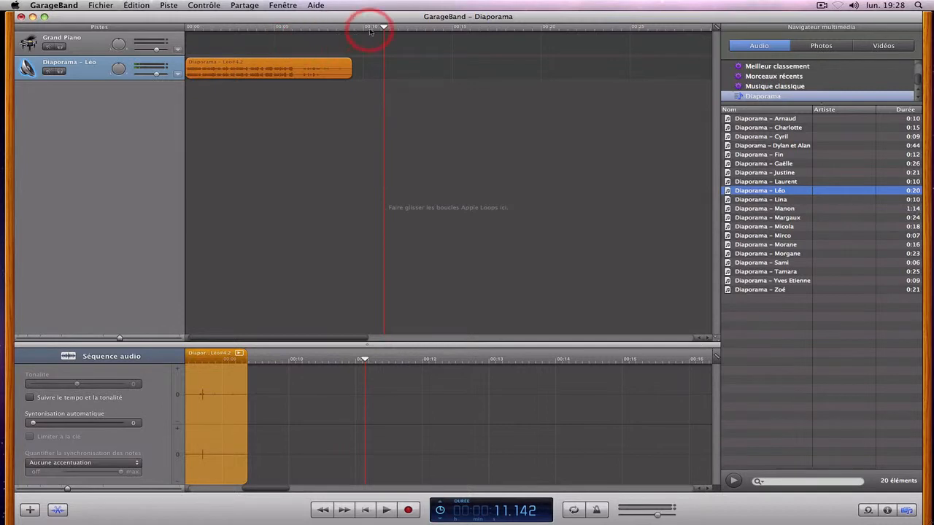
Play the remaining clip from the start and split it at about 6.36 s, in the silence after the main passage.
drag(377, 25, 186, 27)
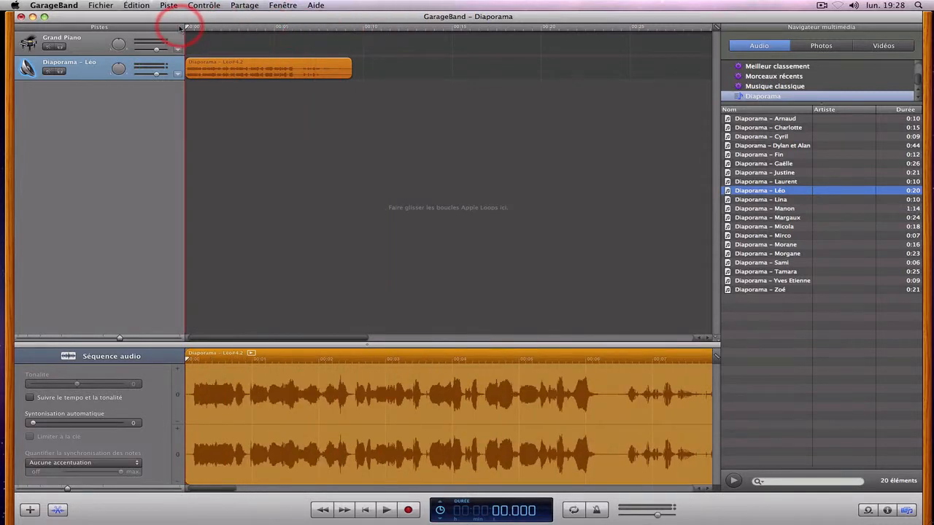
click(385, 510)
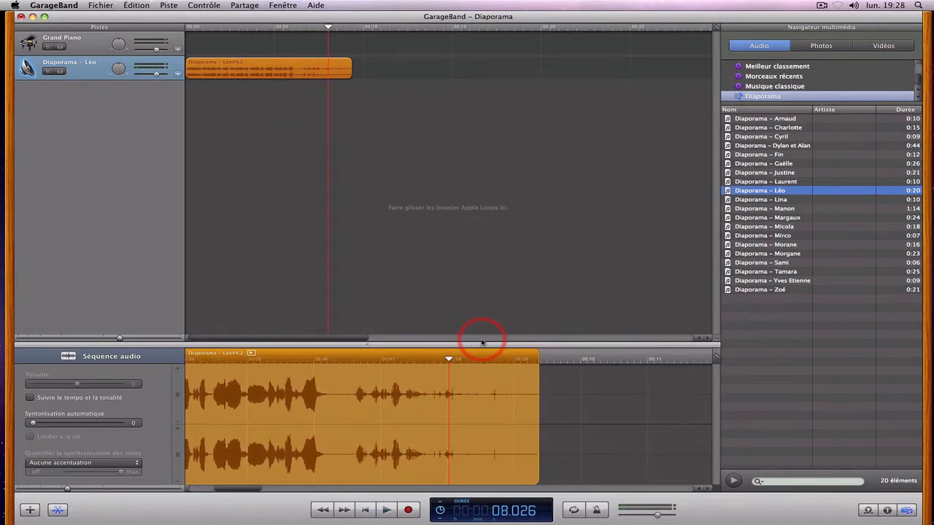
drag(447, 358, 337, 358)
click(258, 72)
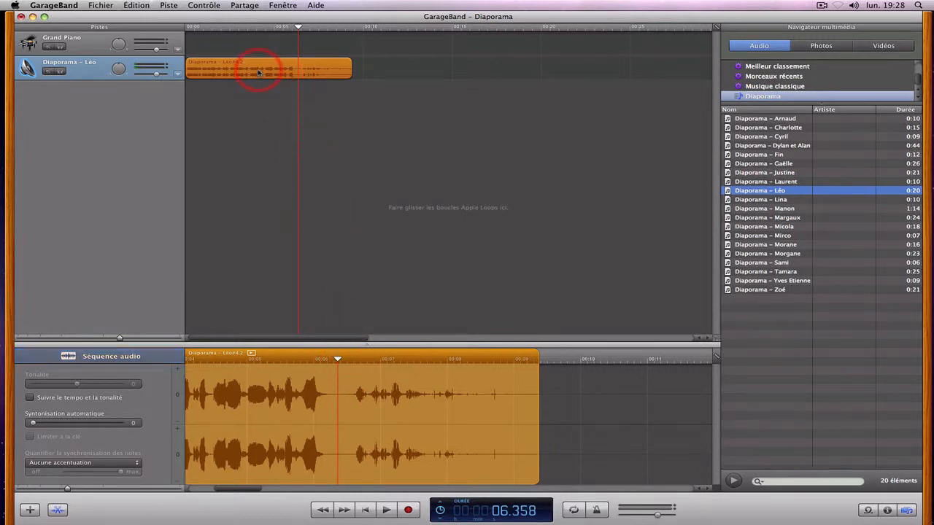
click(127, 5)
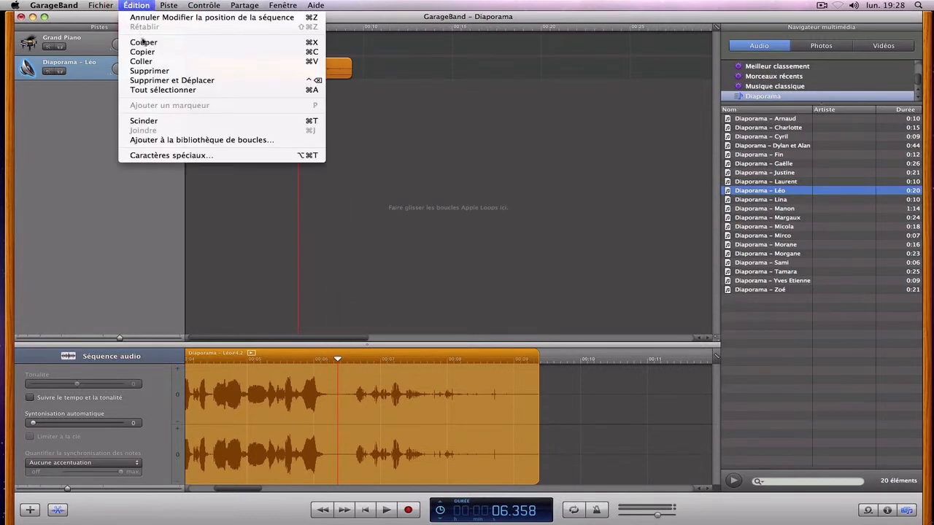
click(143, 121)
click(348, 123)
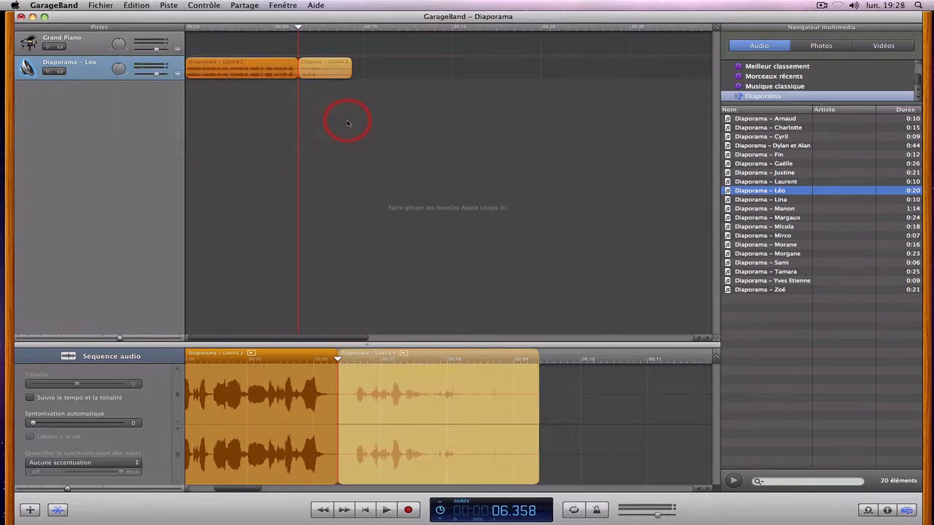
Delete the trailing part after the second split and play the trimmed clip from the start.
click(323, 73)
key(Delete)
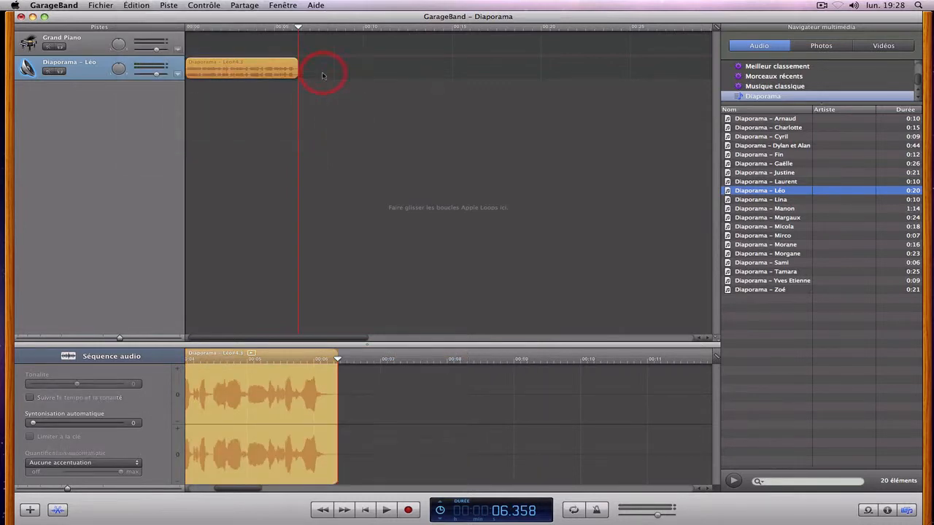
drag(293, 27, 177, 29)
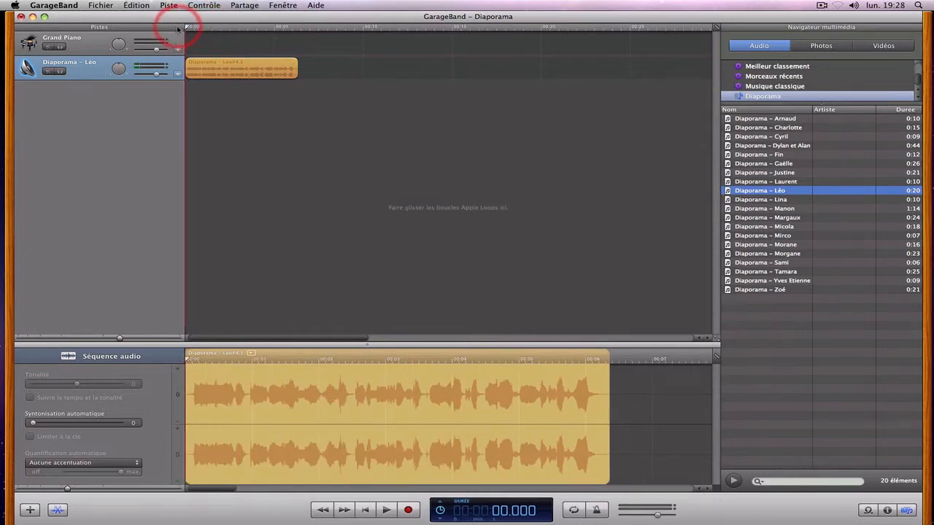
click(382, 506)
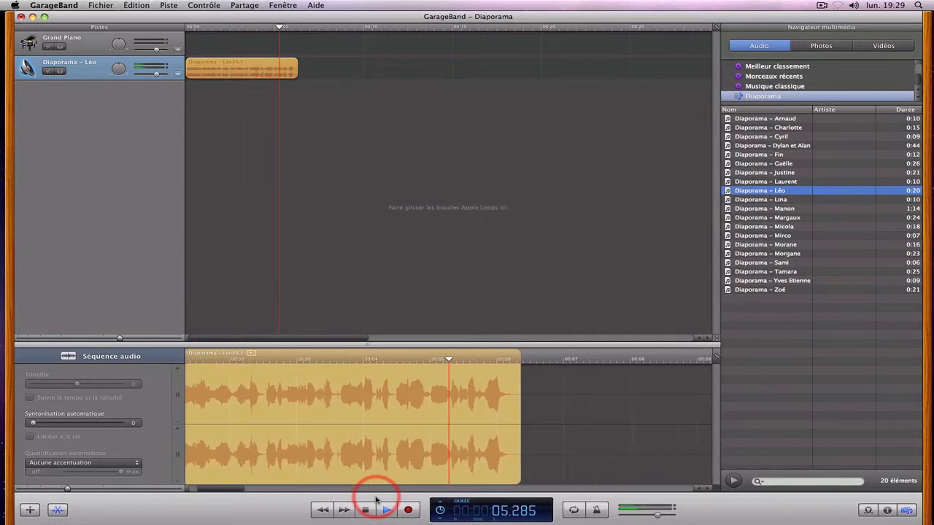
click(376, 500)
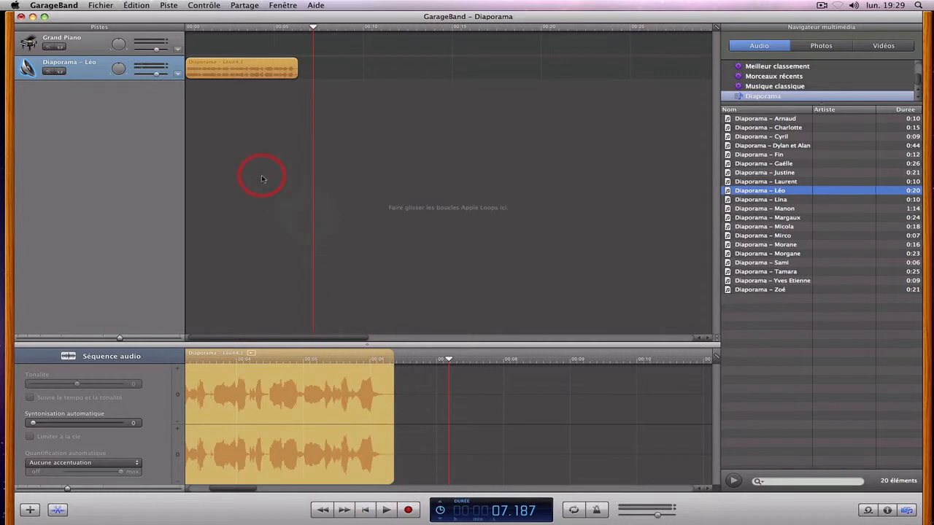
Delete the trimmed clip from the second track.
click(231, 78)
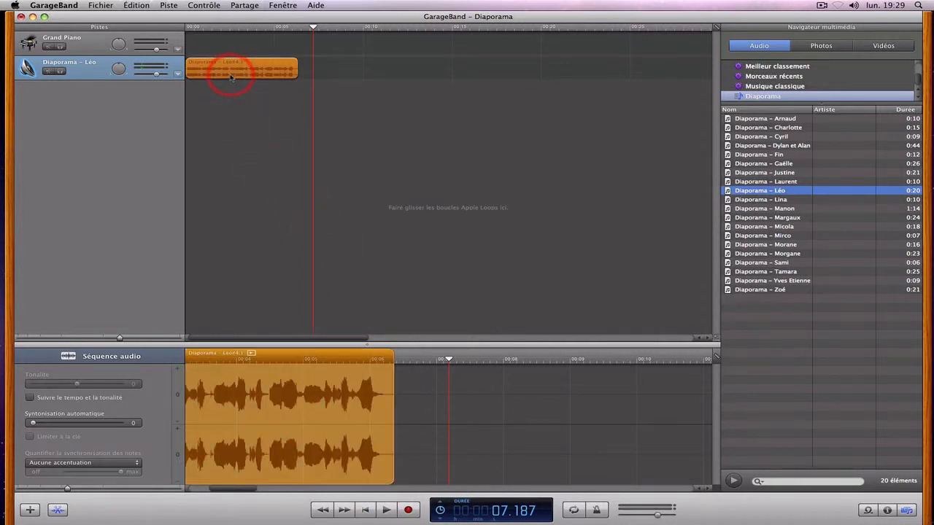
key(Delete)
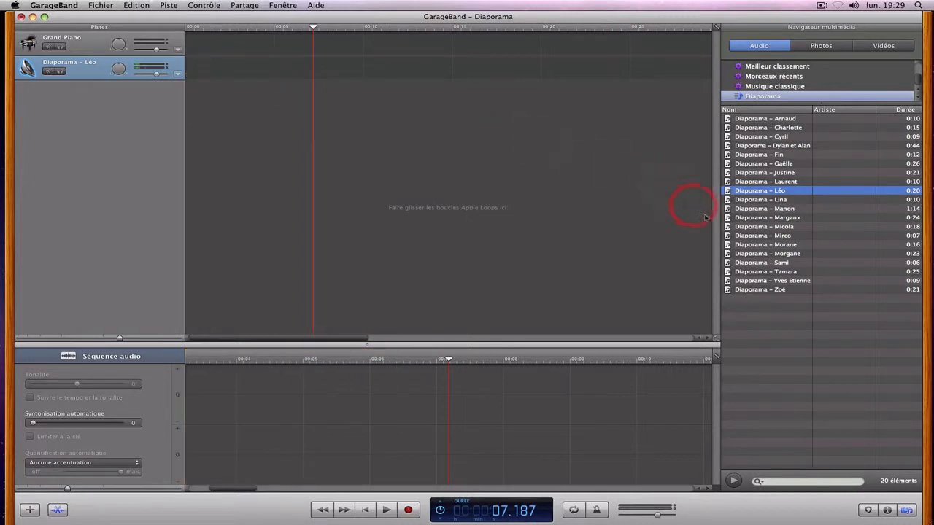
Import the 23-second Diaporama recording onto the second track and align it with the start of the timeline.
click(752, 253)
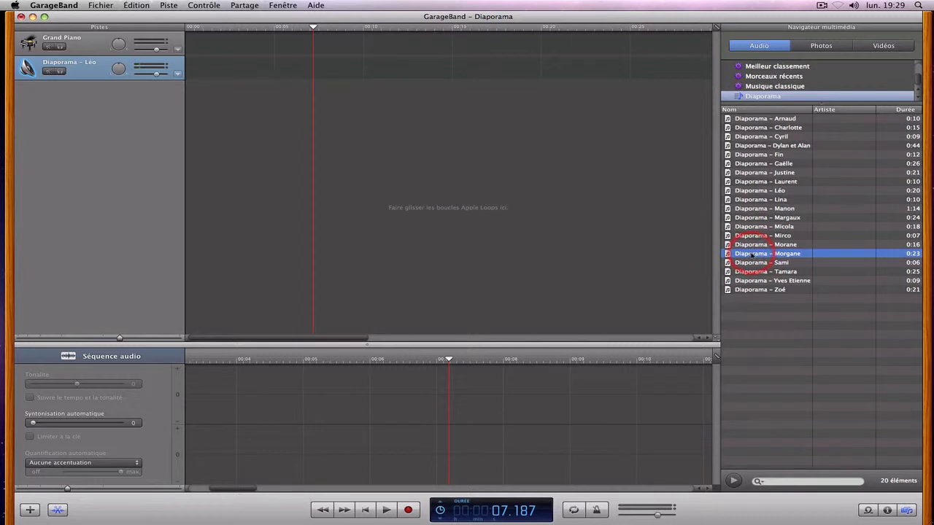
drag(752, 253, 241, 70)
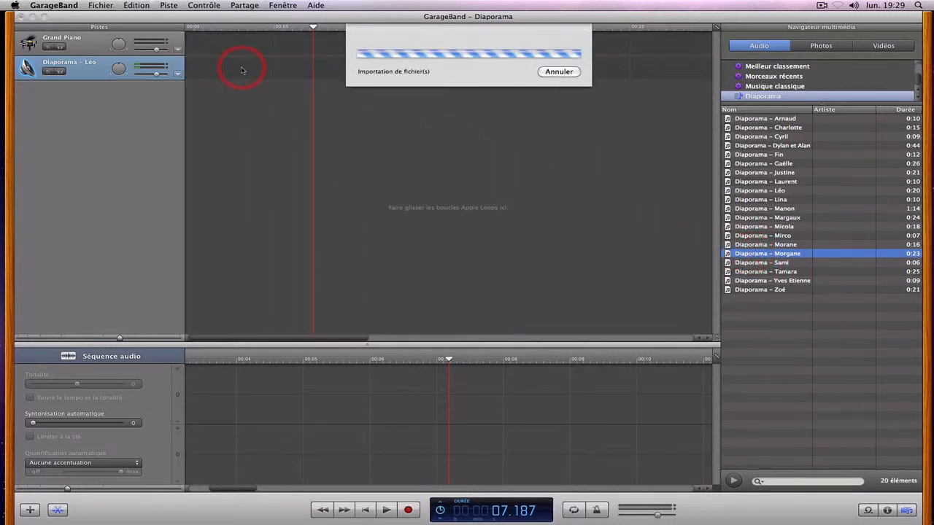
drag(413, 69, 367, 67)
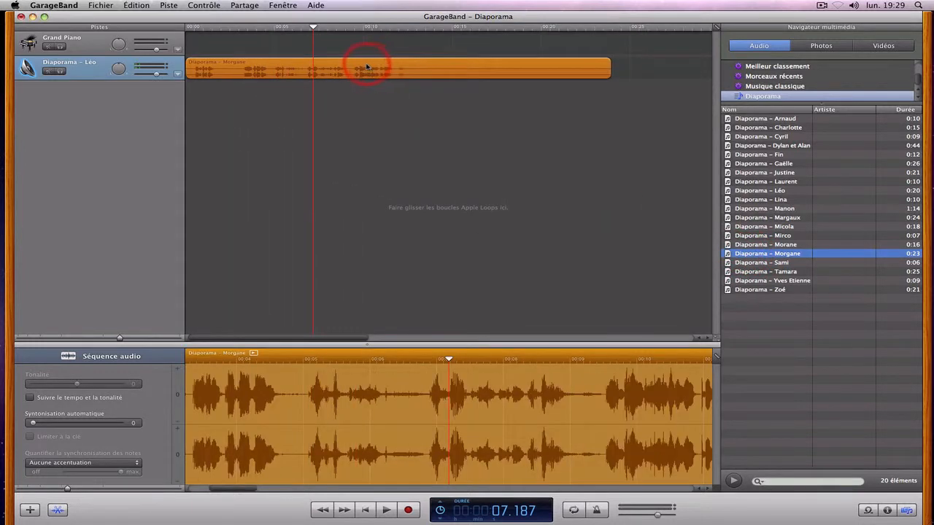
Play the imported clip from the start and split it at 3.100 s, in the silence before the second passage.
drag(313, 27, 186, 28)
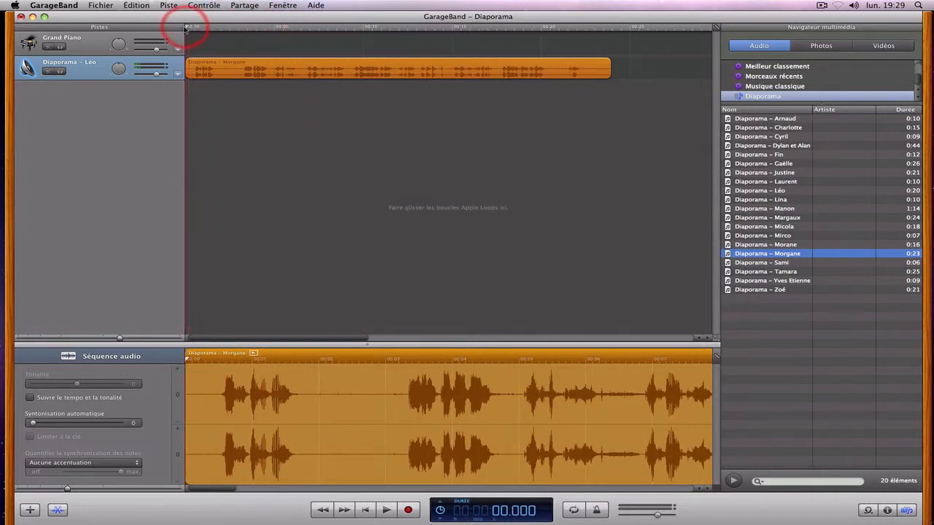
click(386, 509)
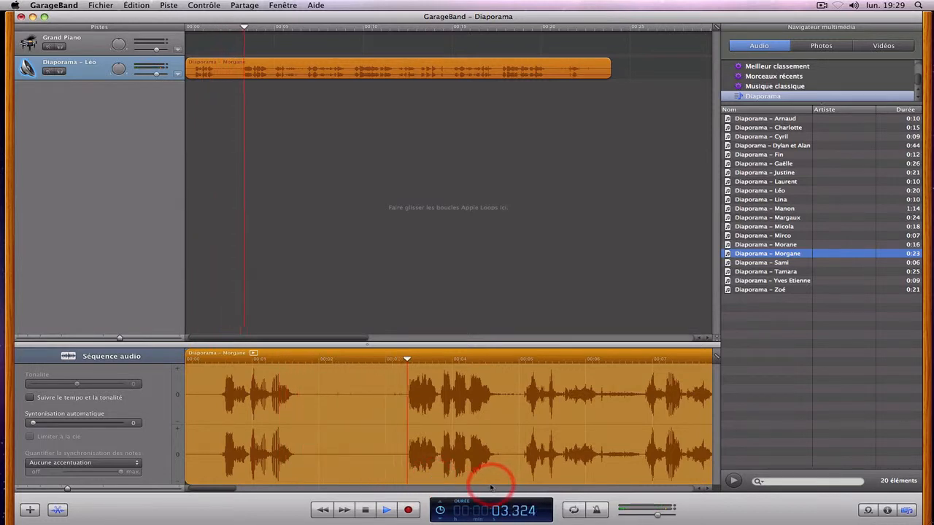
key(space)
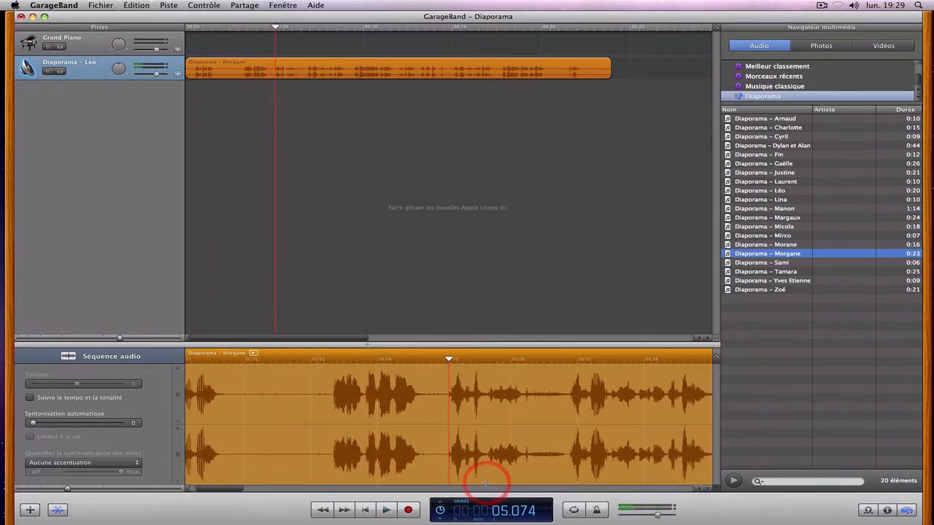
drag(449, 360, 317, 361)
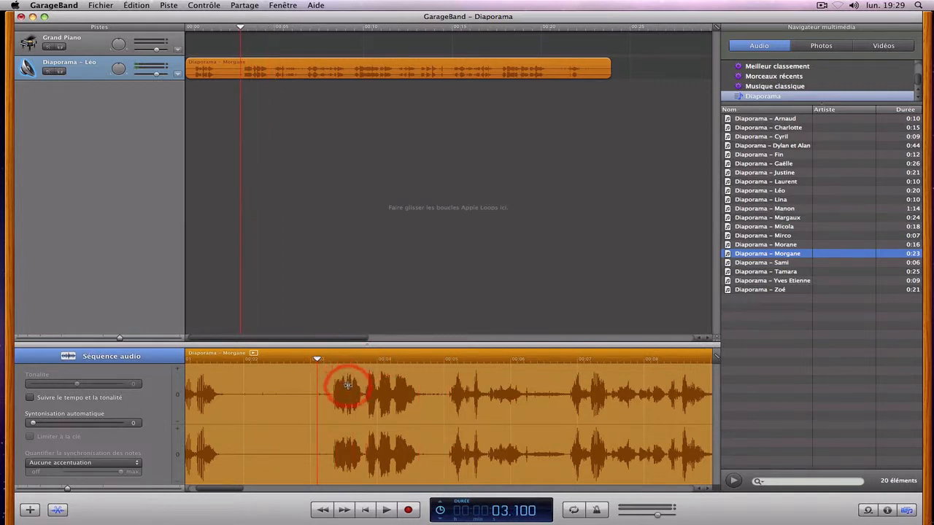
click(241, 72)
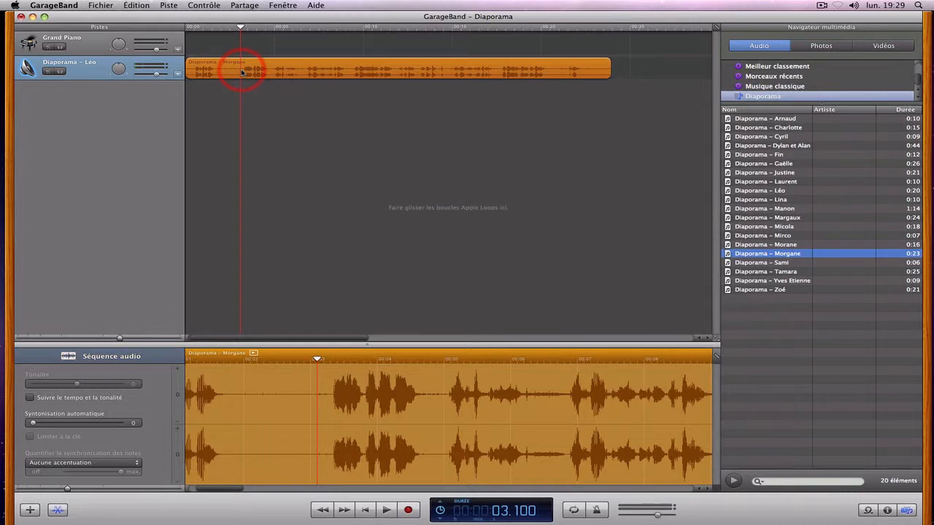
click(107, 3)
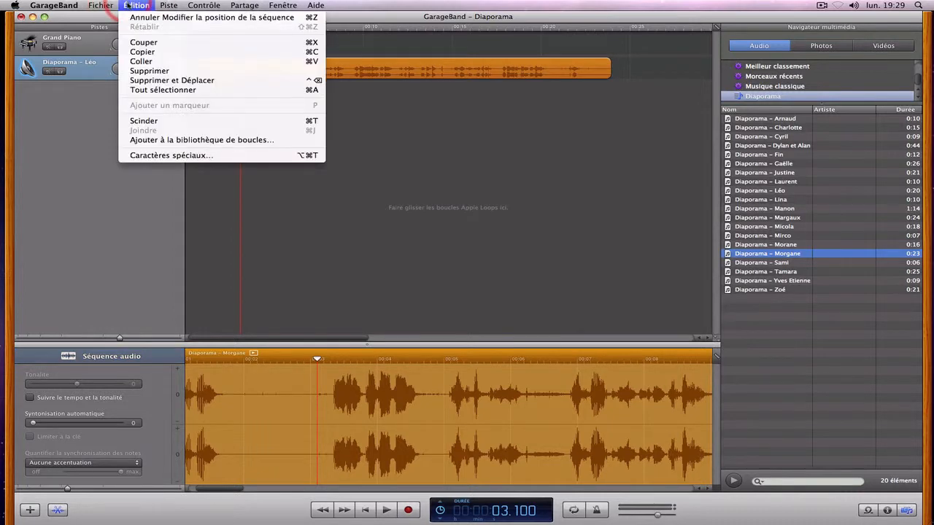
click(213, 119)
Delete the first part of the split clip and move the remaining part to the start of the timeline.
click(217, 77)
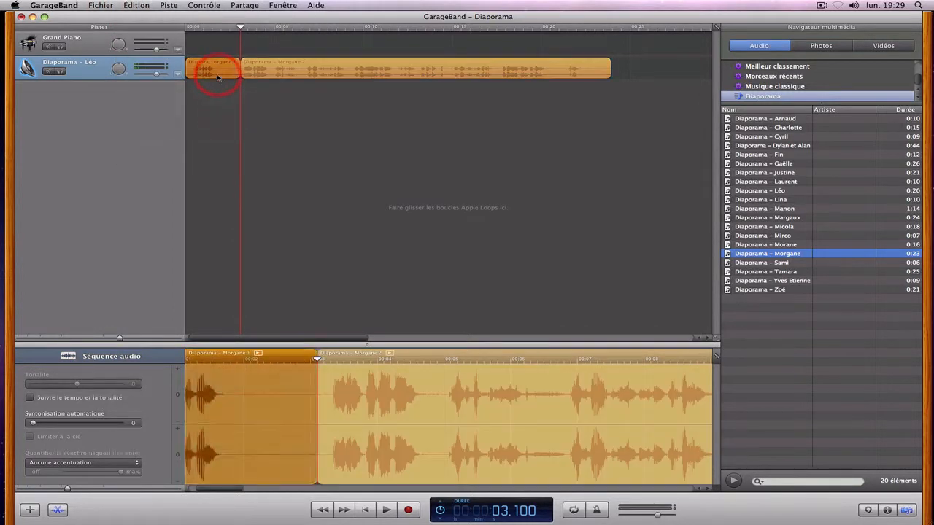
key(Delete)
drag(261, 73, 202, 70)
Play the remaining clip from the start and split it at about 17.57 s, in the silence before the final noise.
drag(240, 27, 198, 31)
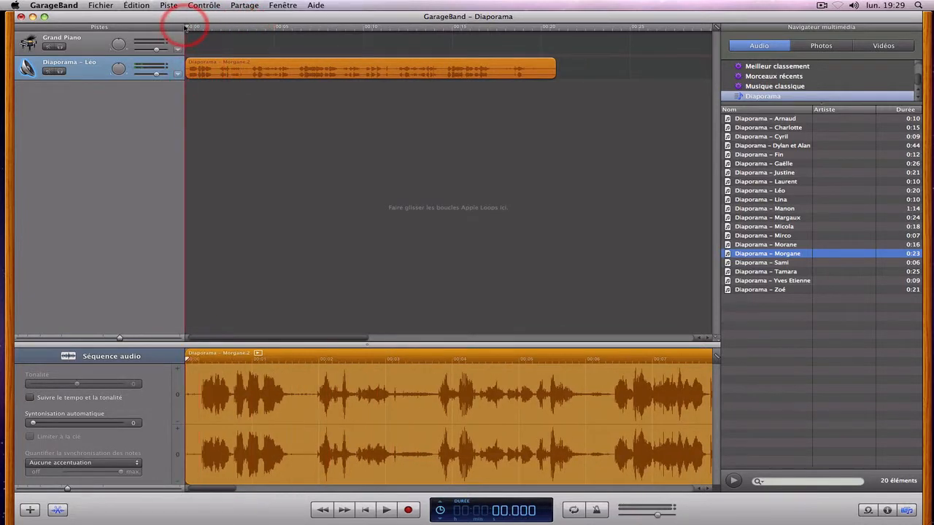
click(355, 414)
click(375, 505)
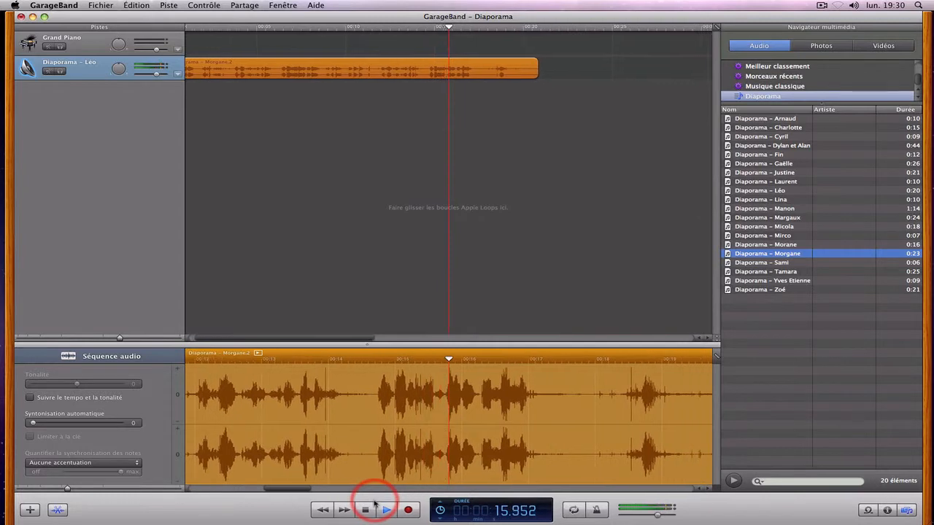
click(377, 505)
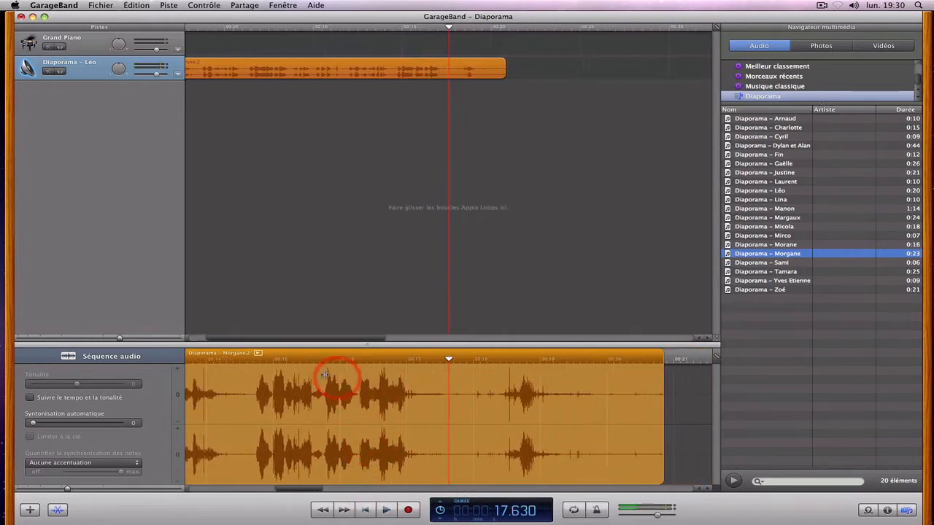
click(447, 359)
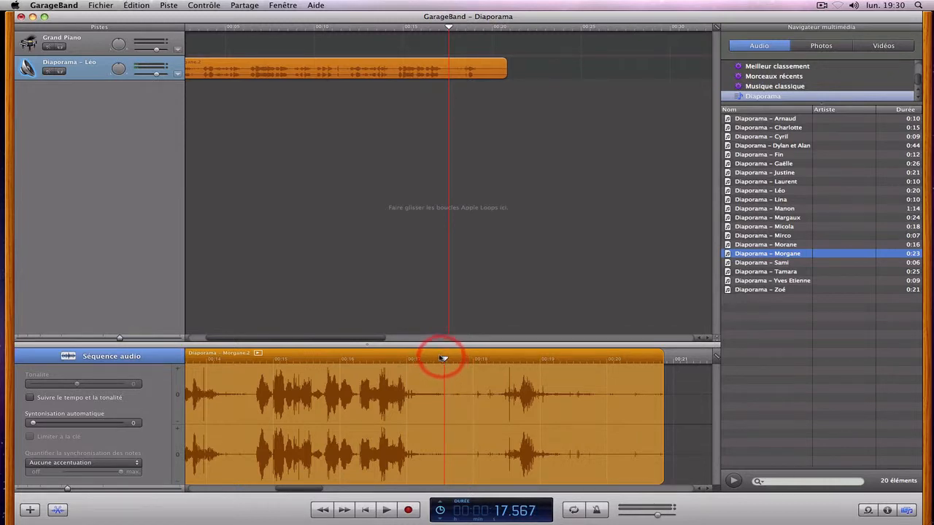
click(357, 73)
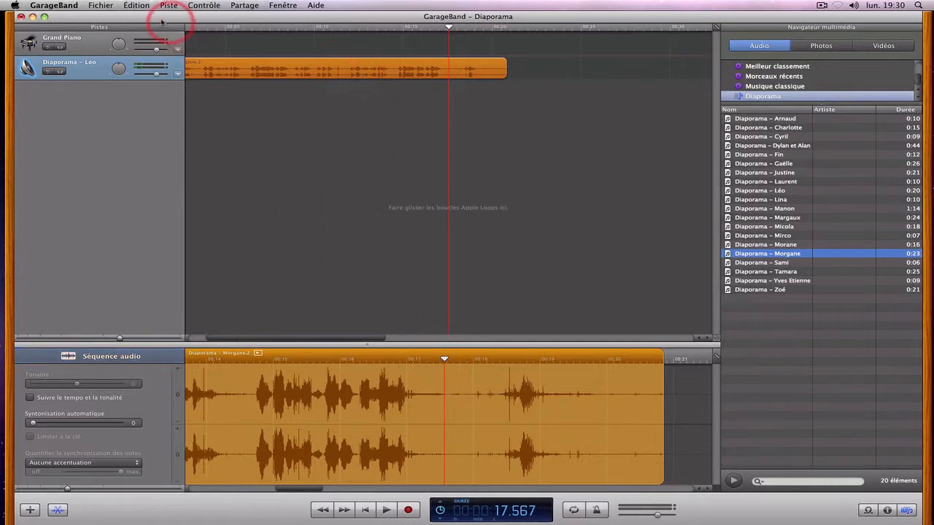
click(129, 5)
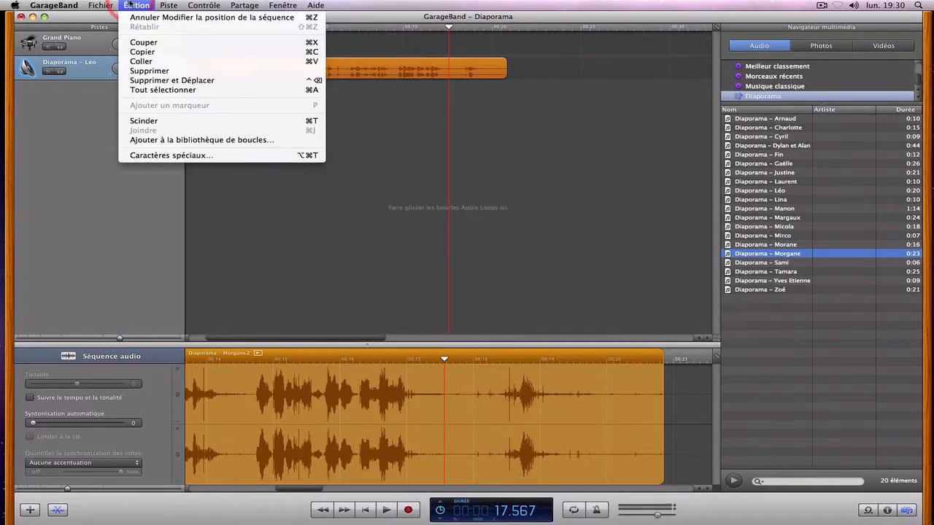
click(160, 120)
Delete the short trailing part that contains the final noise.
click(367, 132)
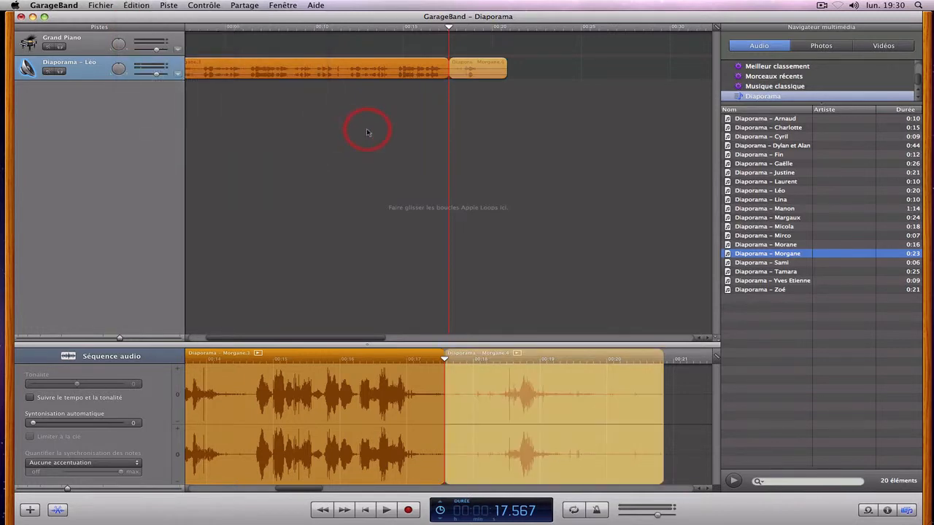
click(471, 71)
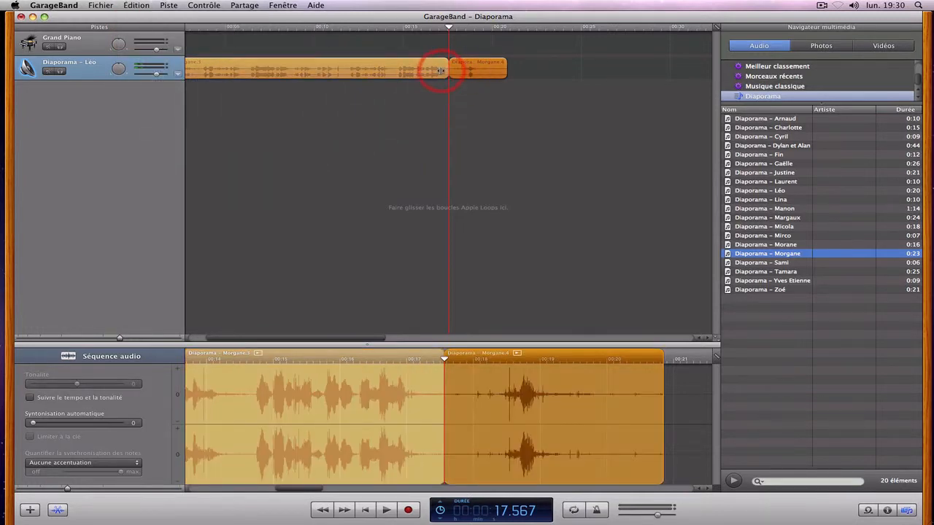
key(Delete)
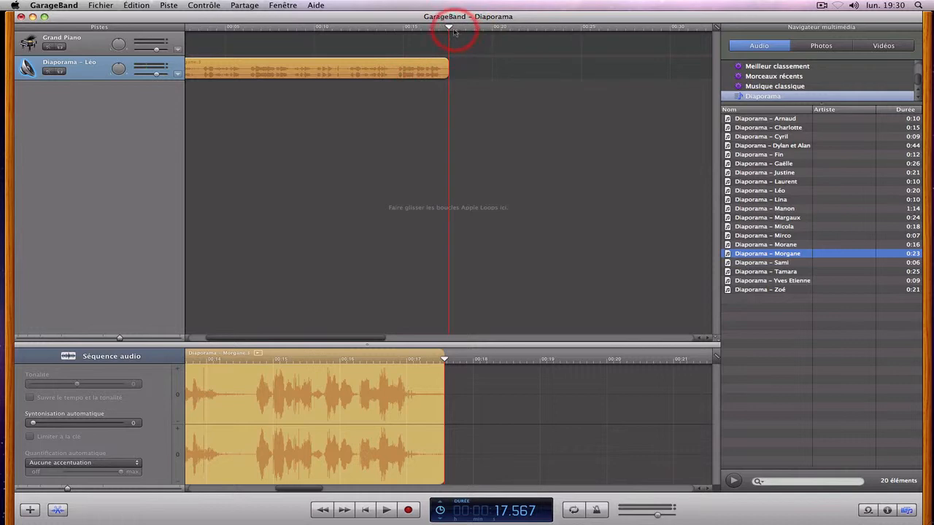
Split the trimmed clip at 14.625 s, in the silence before its last spoken passage.
drag(450, 27, 396, 59)
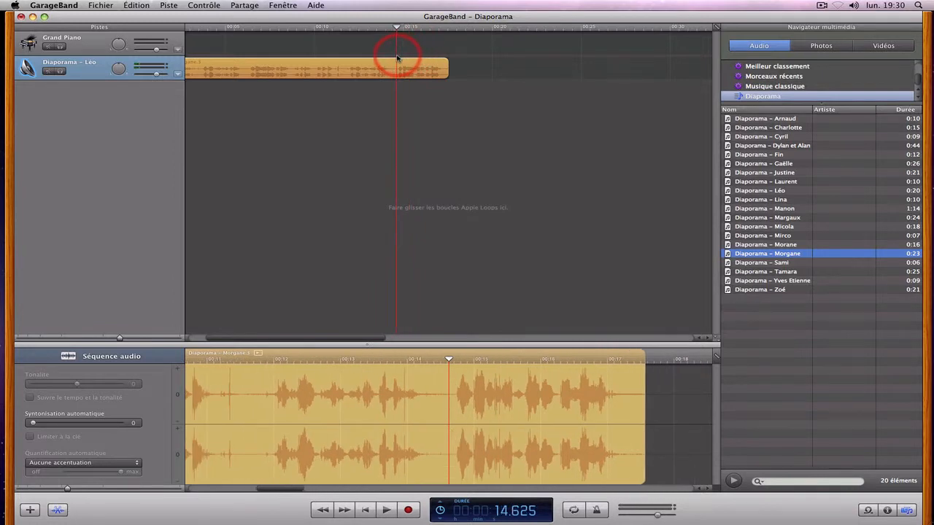
click(355, 66)
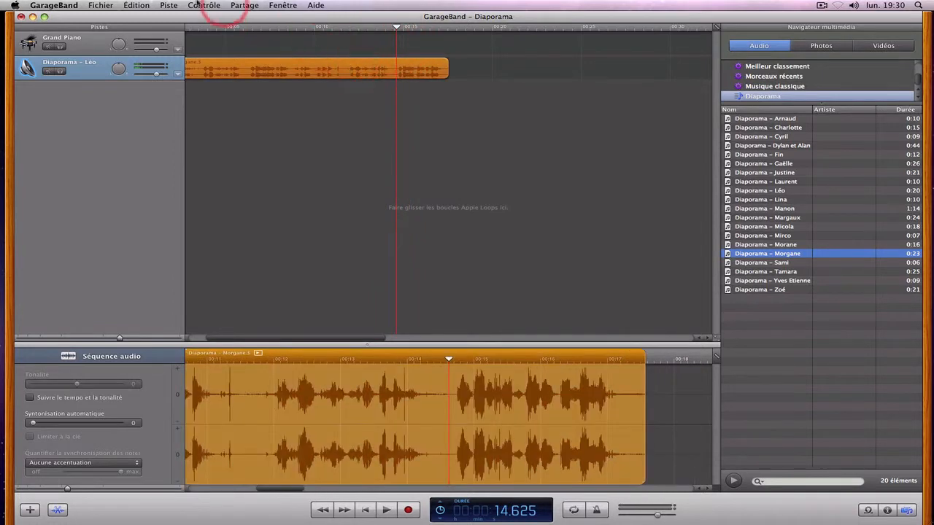
click(145, 4)
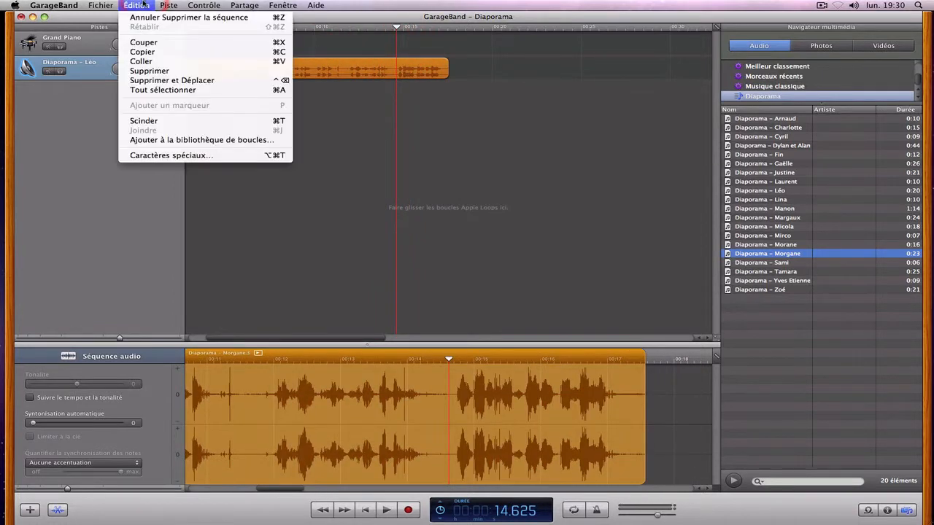
click(146, 120)
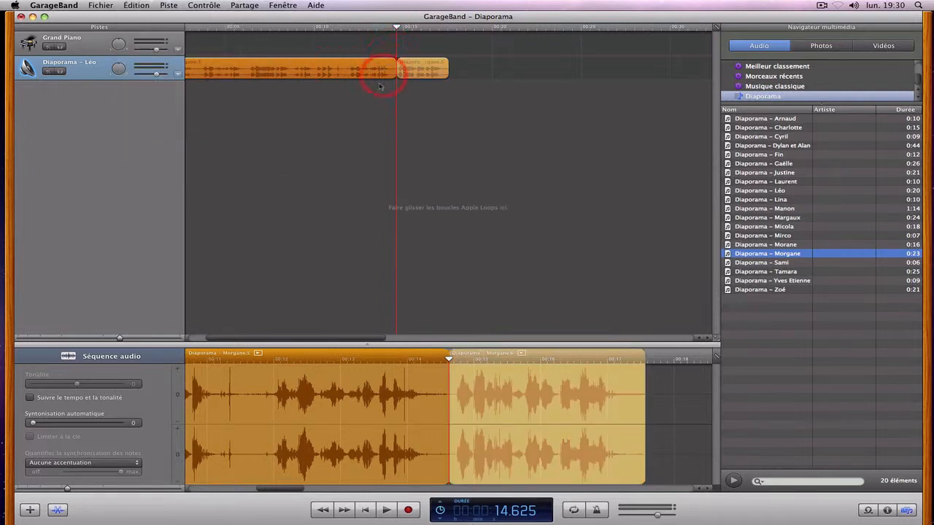
Select the last section of the clip and play it from the split point.
click(400, 71)
click(412, 68)
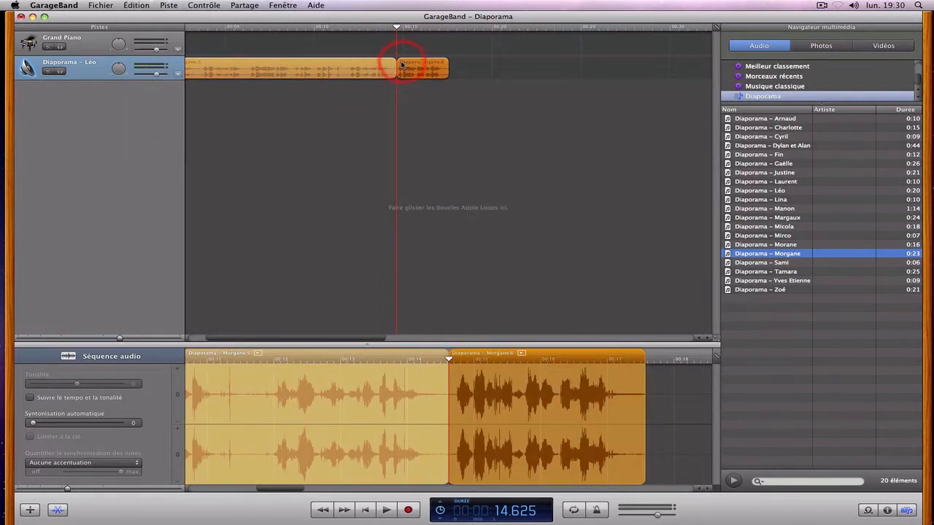
key(space)
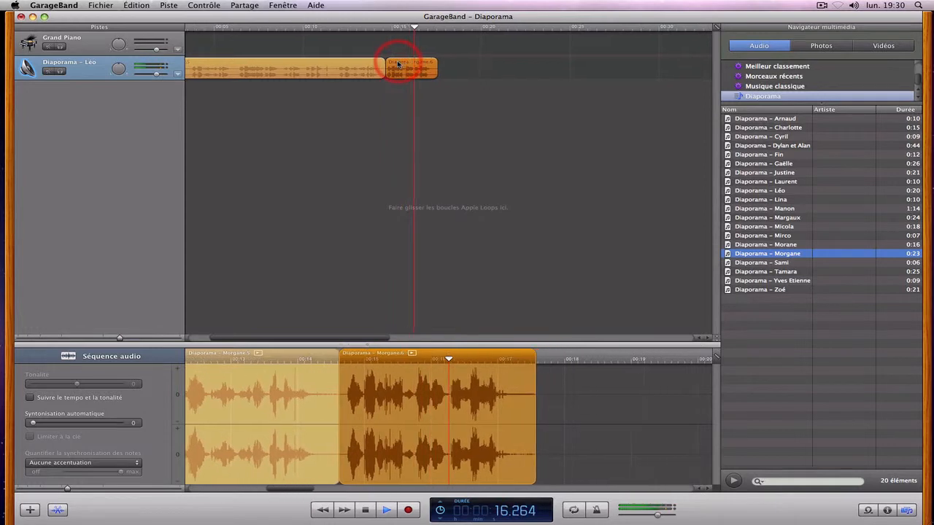
key(space)
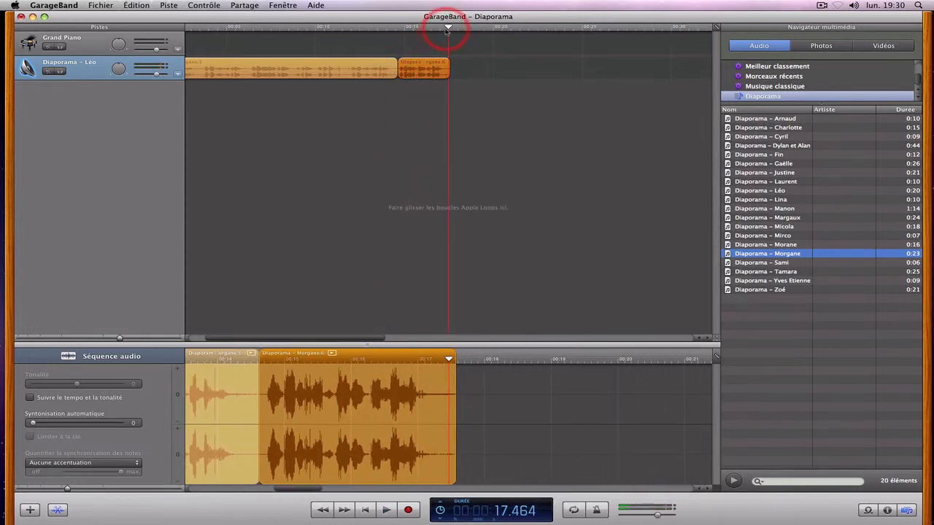
Play the first section from the start of the timeline and split it at 1.917 s, in the silence after the first passage.
drag(443, 28, 169, 32)
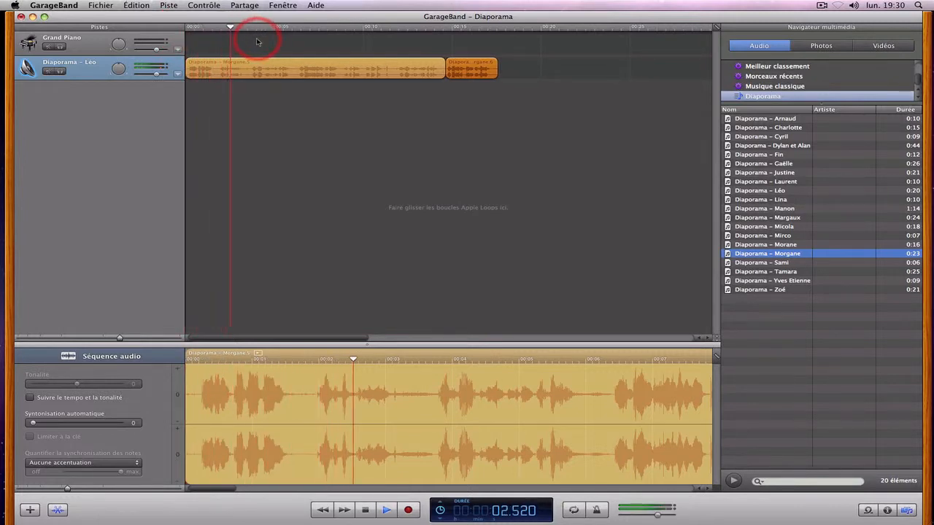
key(space)
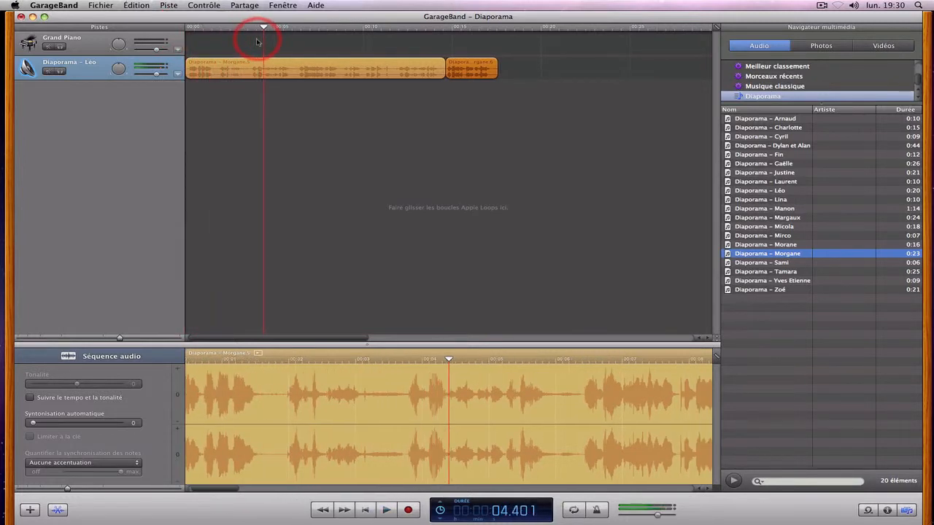
drag(450, 358, 286, 360)
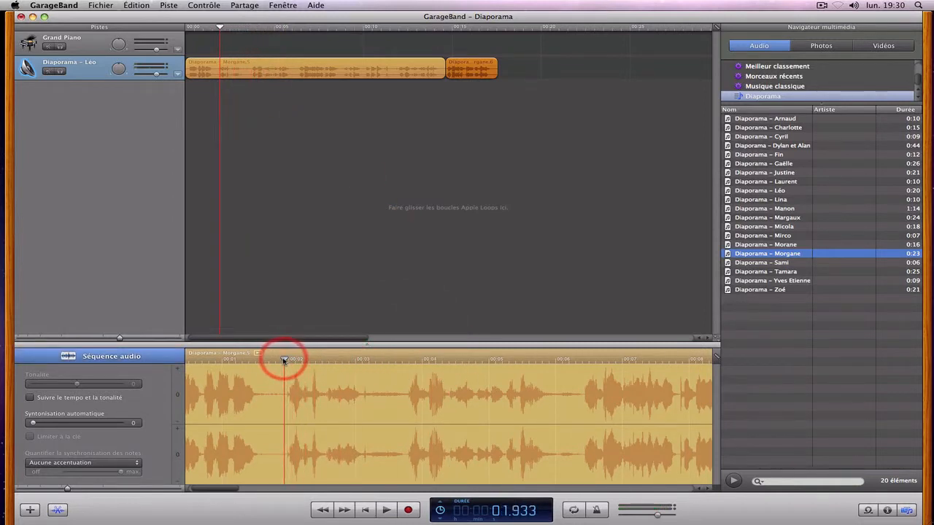
click(258, 70)
click(124, 4)
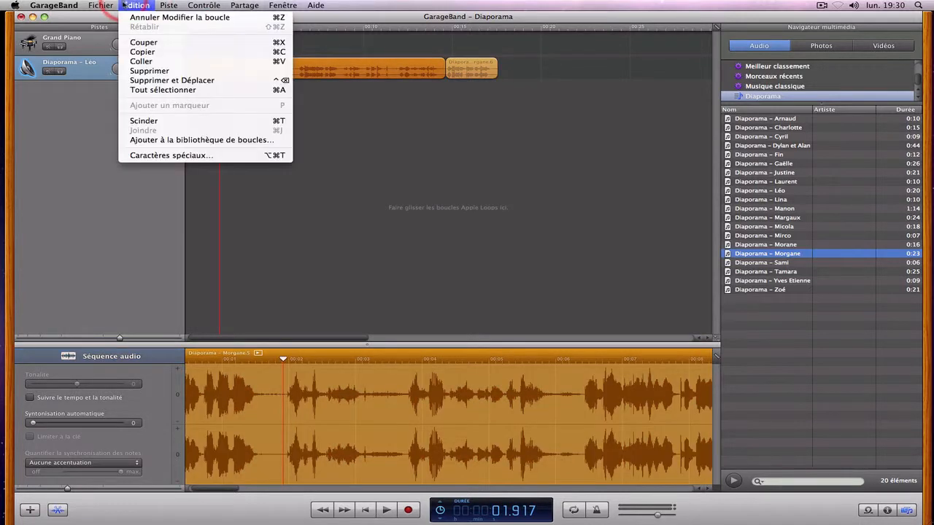
click(213, 118)
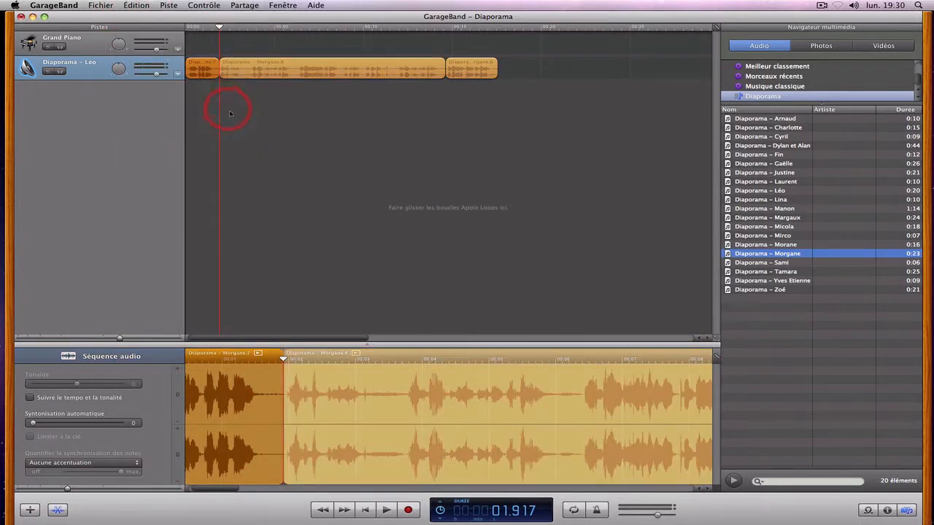
Listen through the sections, delete the long middle one and move the last section directly after the first.
key(space)
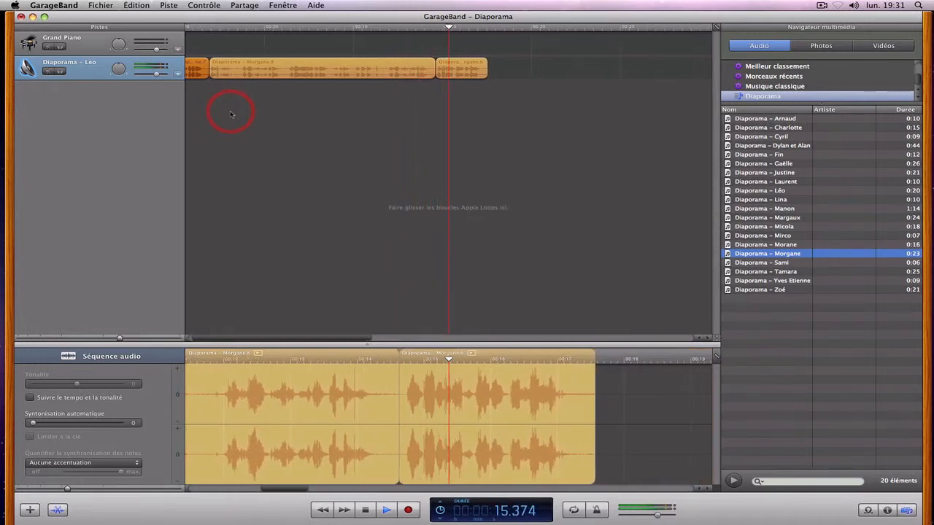
key(space)
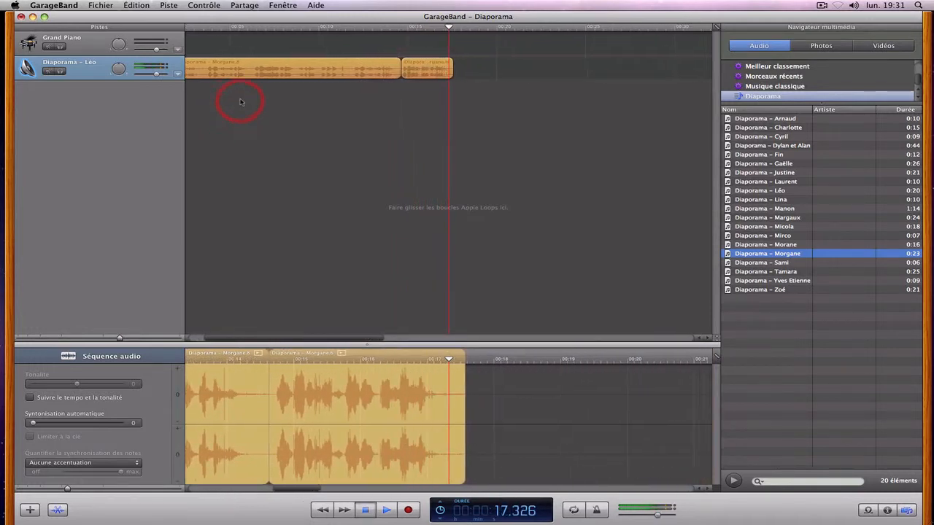
click(243, 79)
key(Delete)
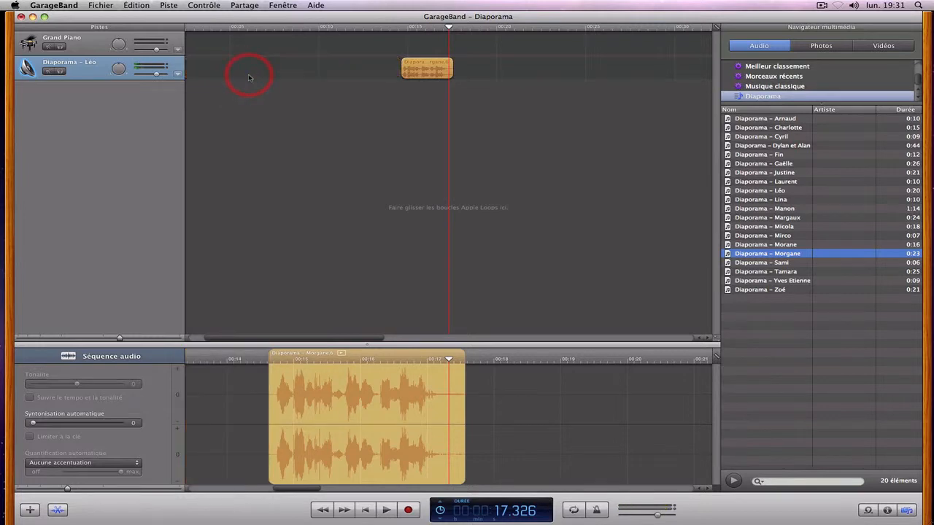
drag(413, 75, 235, 76)
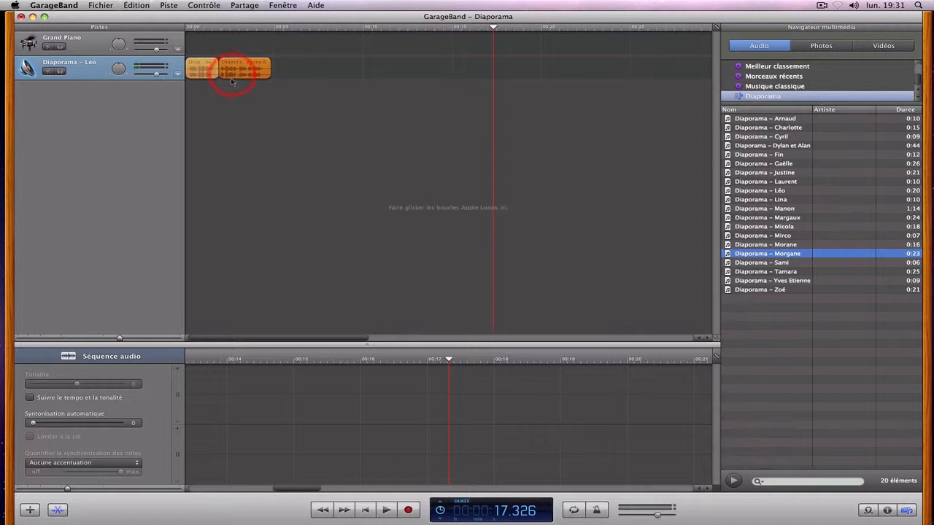
Play the two remaining sections from the start of the timeline to check the transition between them.
click(324, 511)
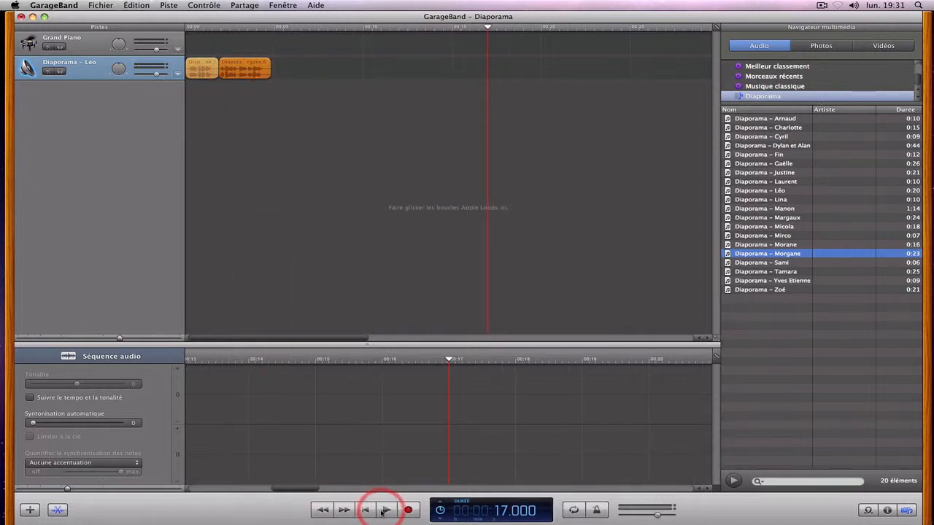
click(386, 510)
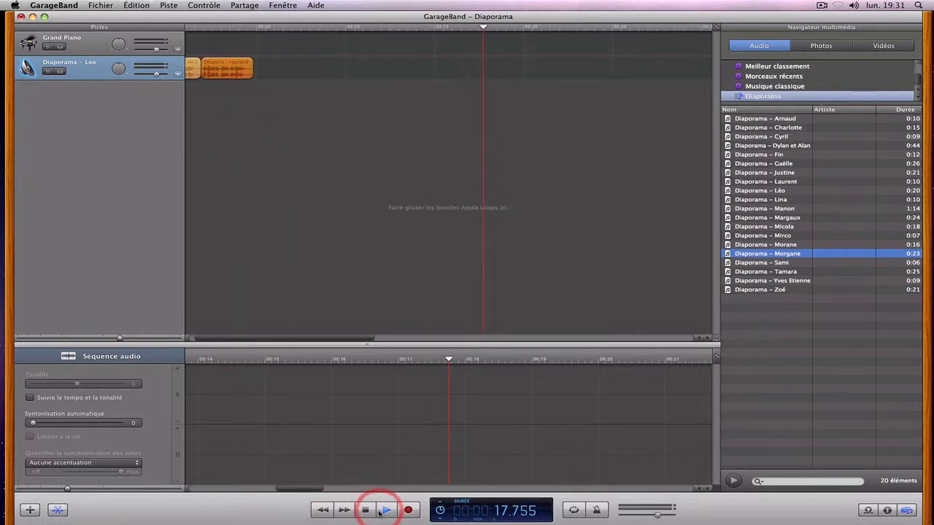
click(365, 510)
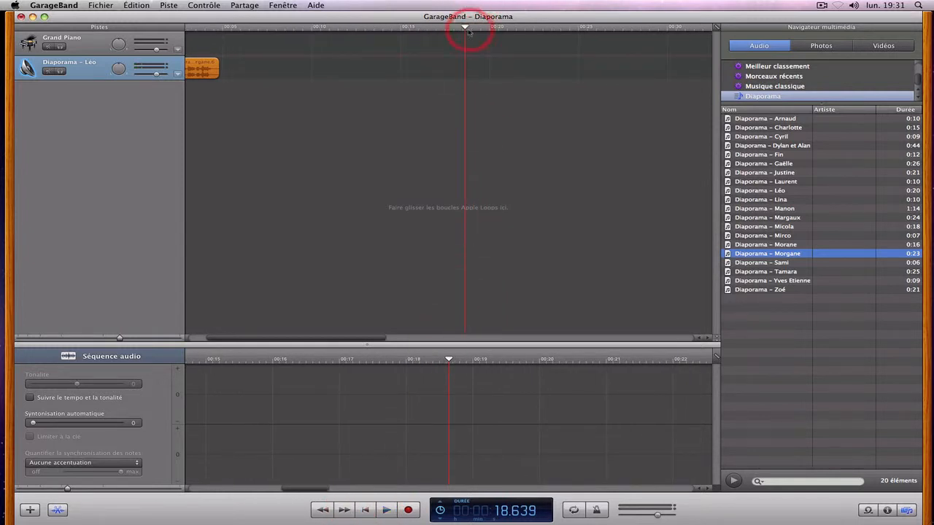
drag(465, 27, 163, 59)
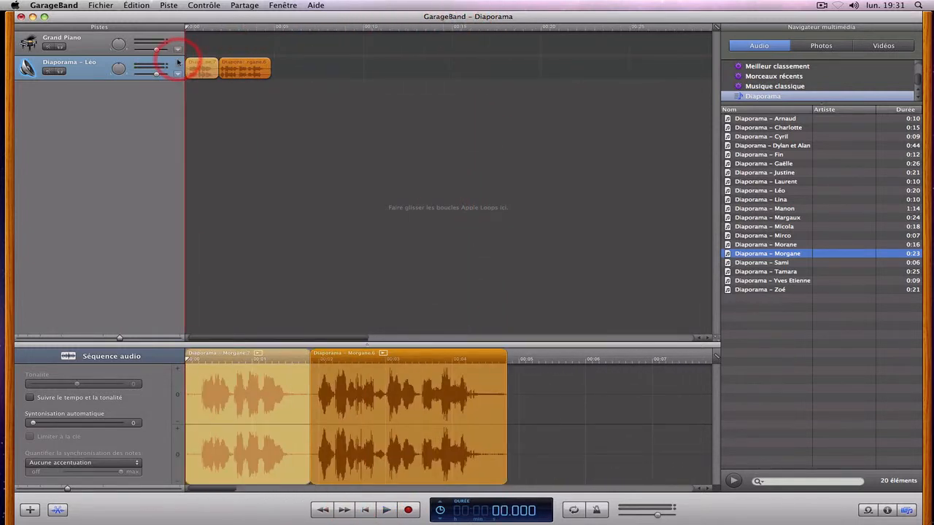
click(385, 508)
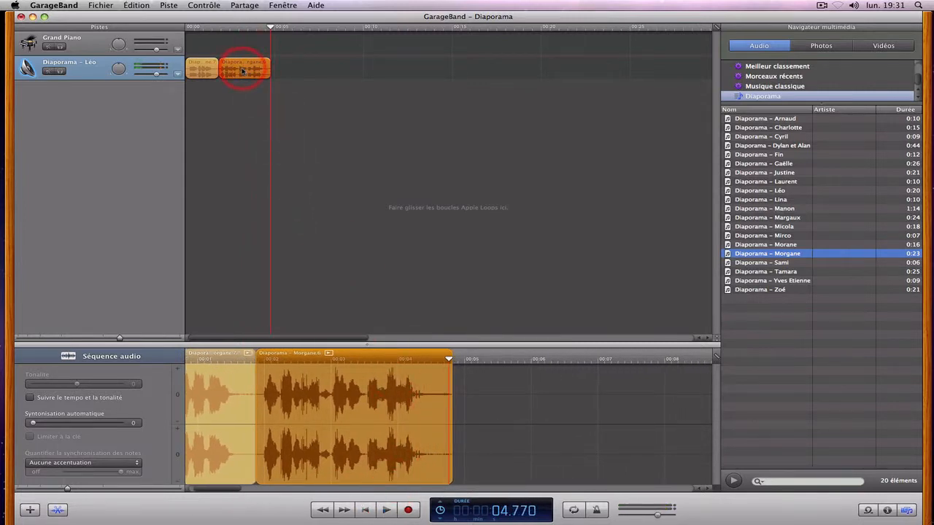
Move the second section about 0.4 s earlier over the silence ending the first, and play both from the start of the timeline.
drag(242, 71, 235, 71)
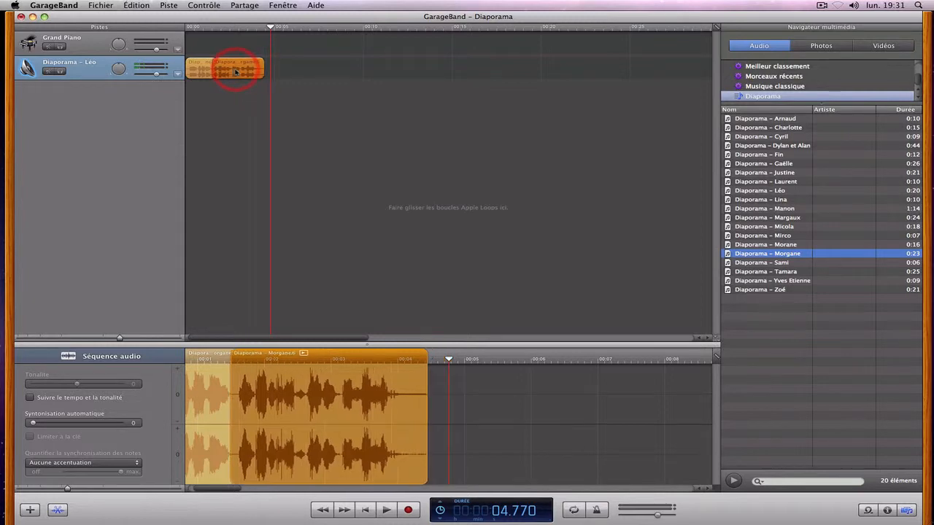
click(323, 510)
click(385, 511)
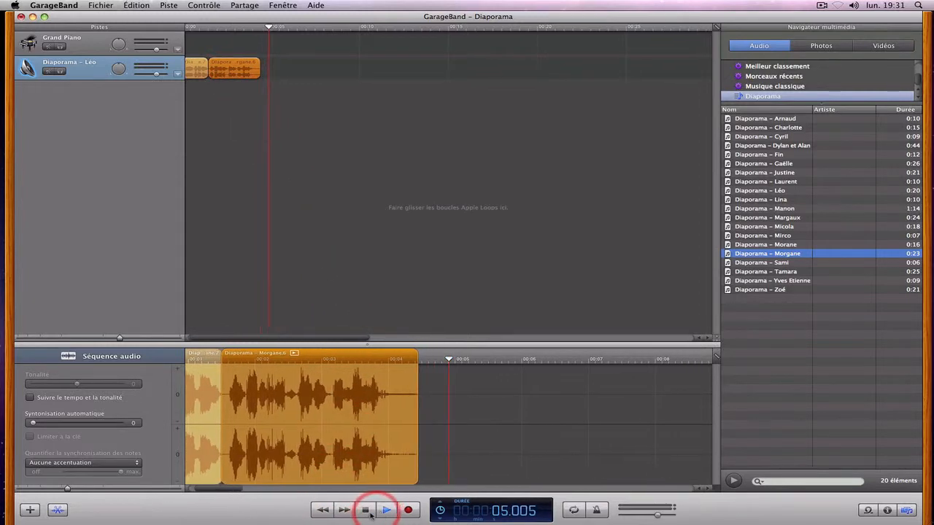
click(364, 510)
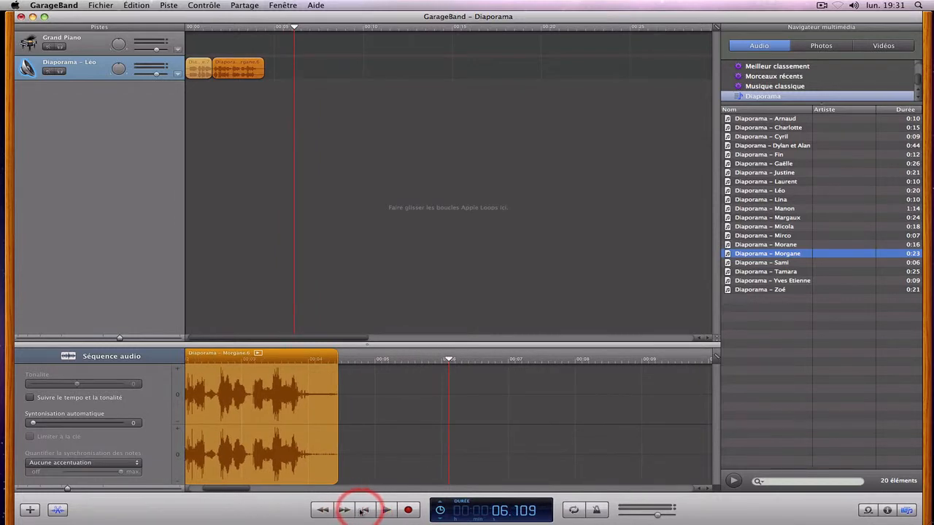
click(361, 511)
click(385, 510)
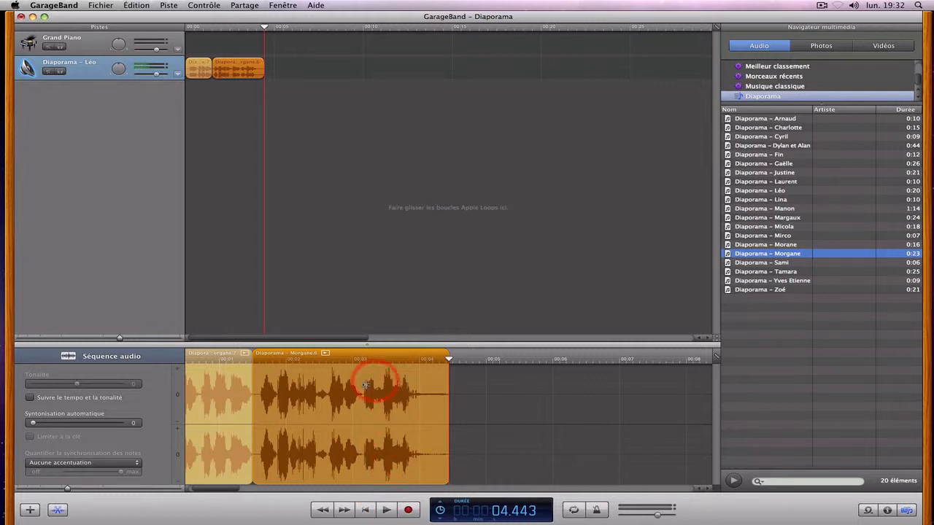
Join the first and second sections of the Diaporama track into a single clip.
shift+click(195, 73)
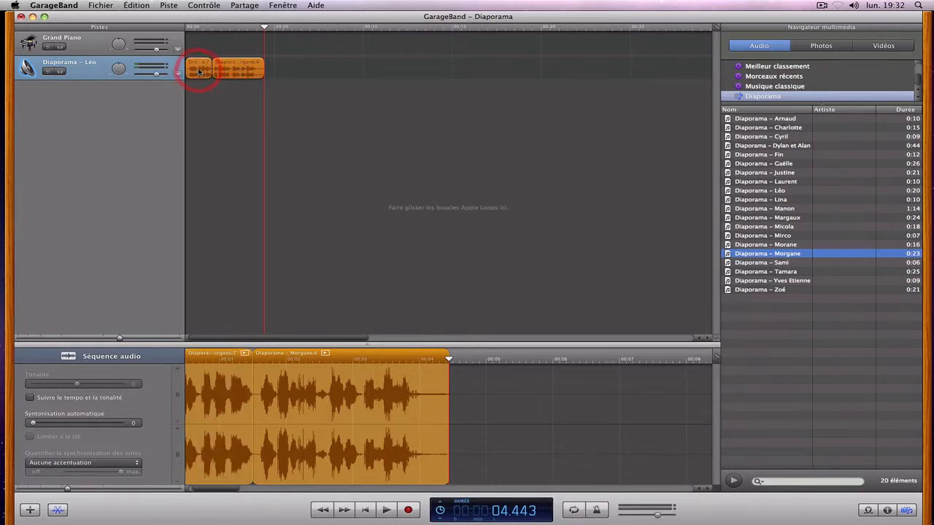
click(128, 5)
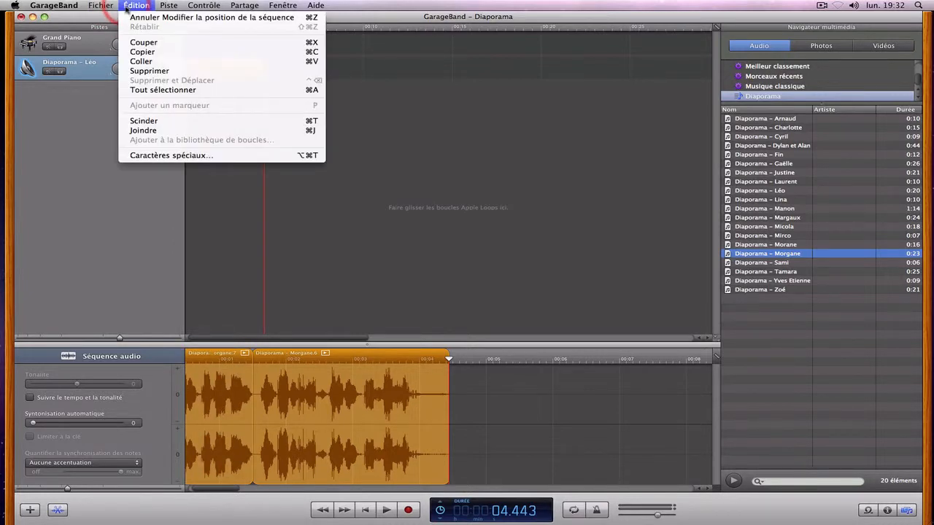
click(143, 130)
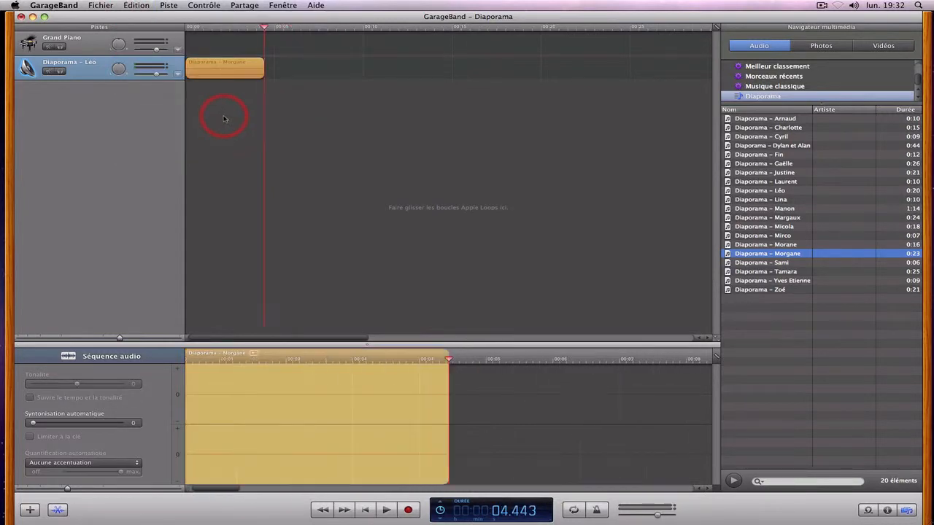
click(221, 74)
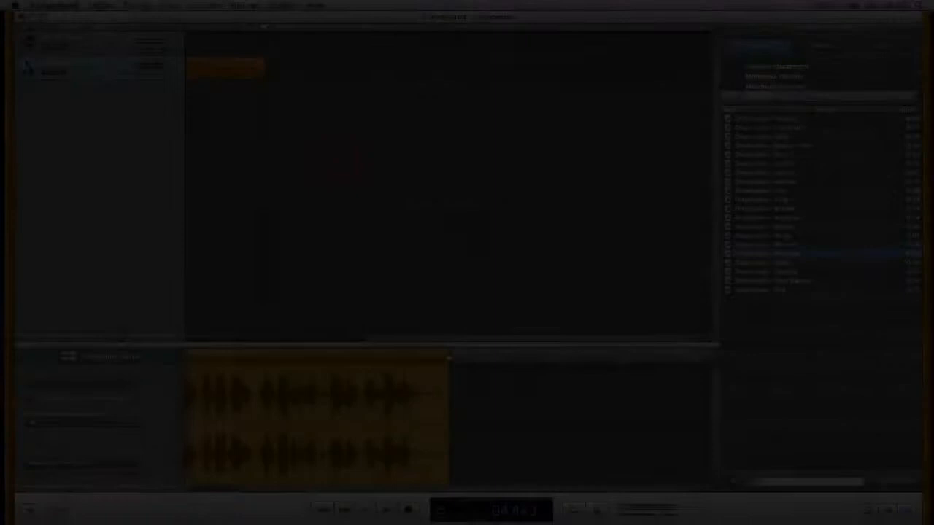
click(339, 161)
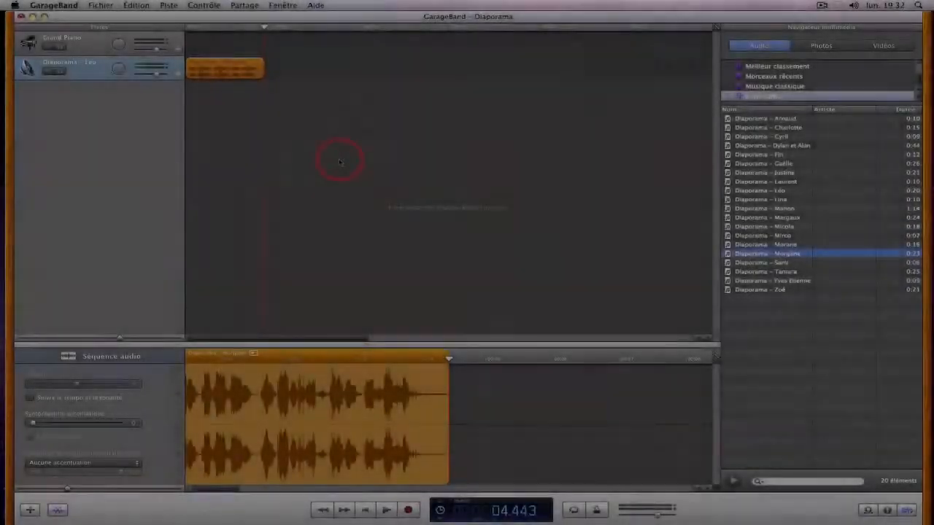